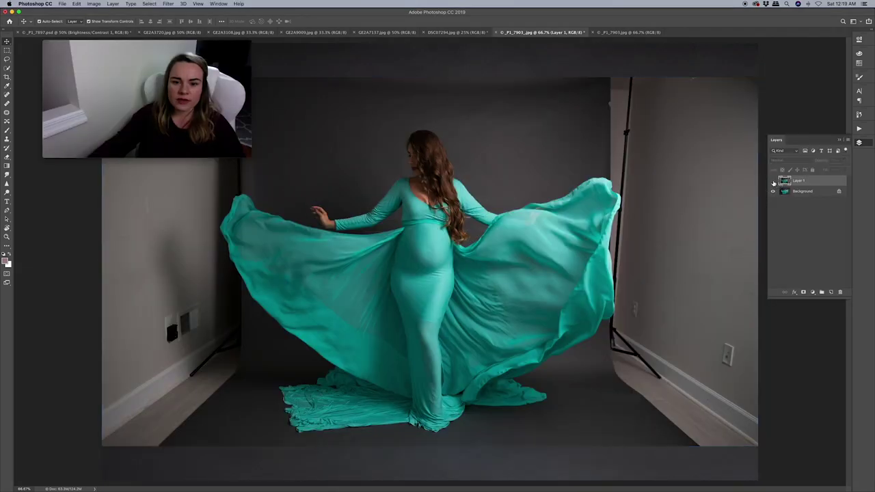
# - Compare the unedited and finished versions of the studio photo by toggling Layer 1's visibility
pyautogui.click(773, 181)
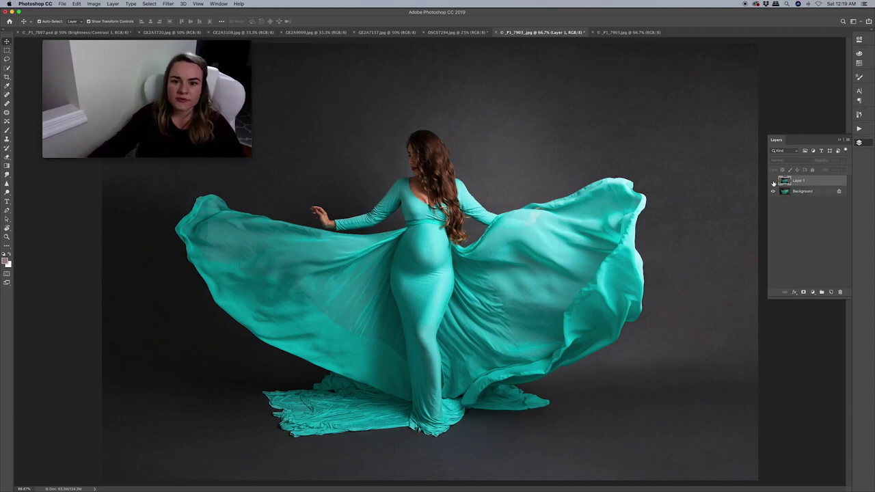
pyautogui.click(773, 181)
pyautogui.click(774, 182)
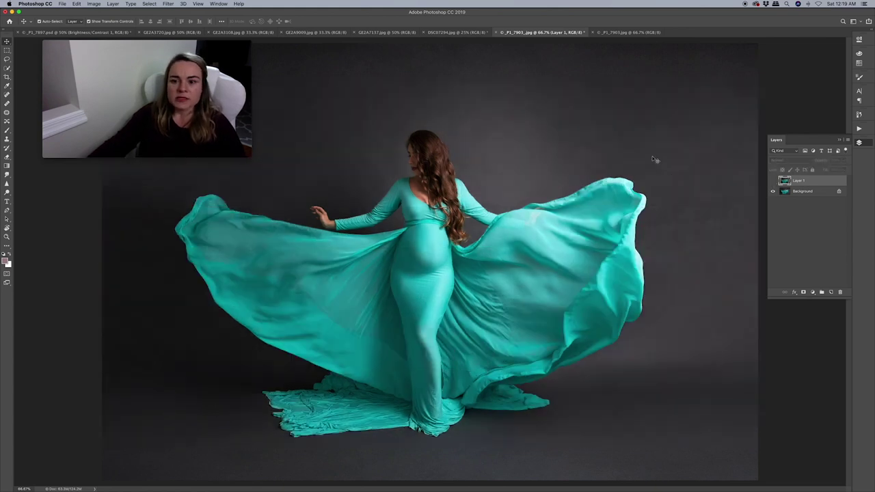
pyautogui.click(774, 182)
pyautogui.click(774, 182)
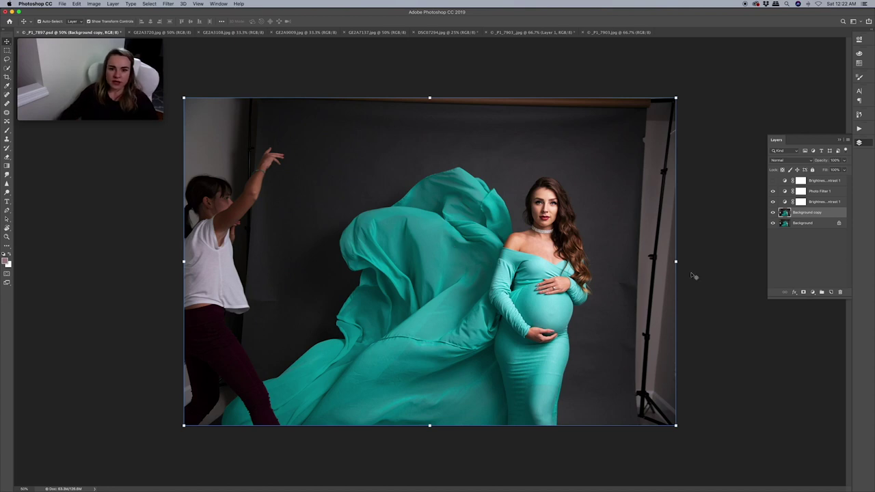
# - Select a full-width strip along the photo's upper edge, ending near the top of the dress fabric, with the Rectangular Marquee
pyautogui.press('m')
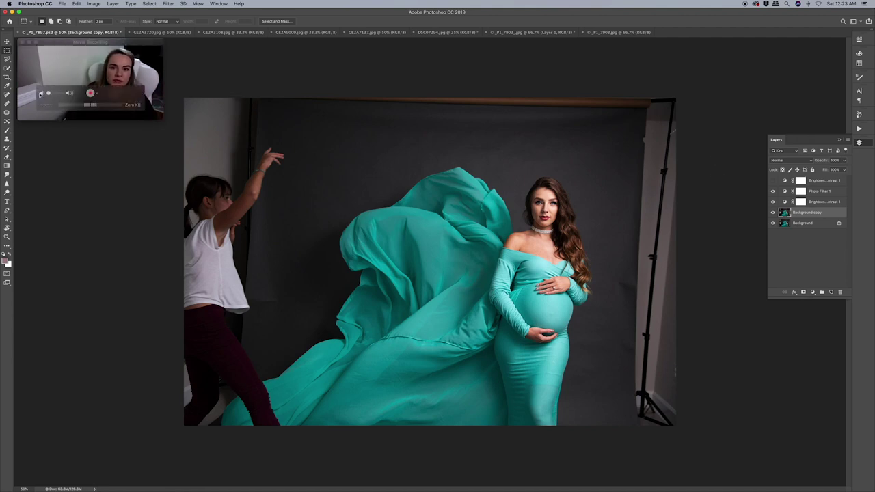
pyautogui.click(6, 51)
pyautogui.click(47, 49)
pyautogui.moveTo(180, 89); pyautogui.dragTo(755, 176)
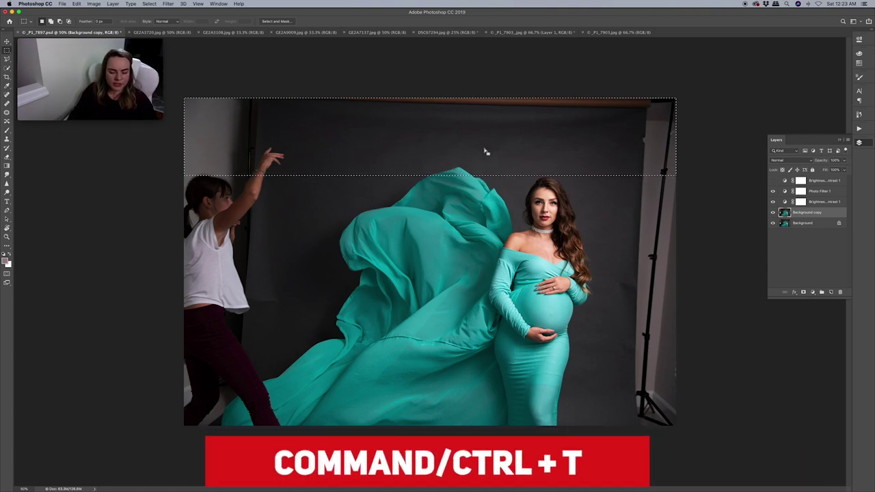
pyautogui.press('super+t')
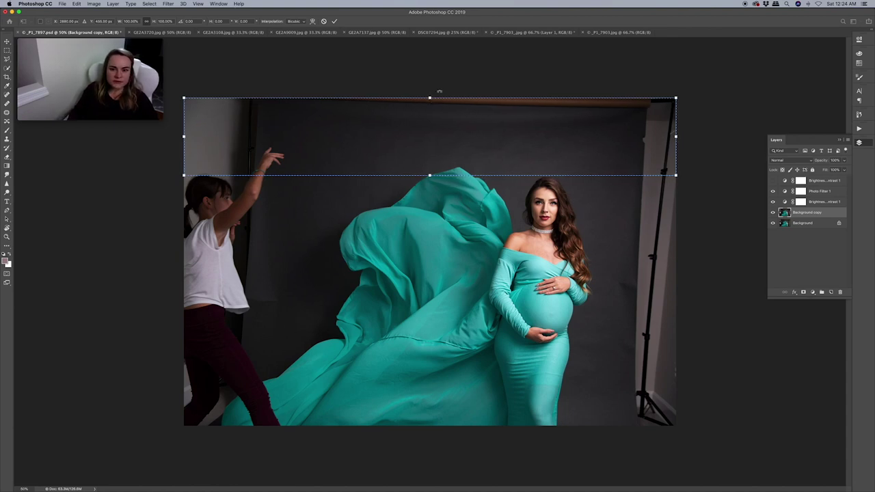
pyautogui.click(429, 98)
pyautogui.moveTo(428, 90); pyautogui.dragTo(432, 72)
pyautogui.moveTo(464, 26); pyautogui.dragTo(443, 10)
pyautogui.press('Return')
pyautogui.press('c')
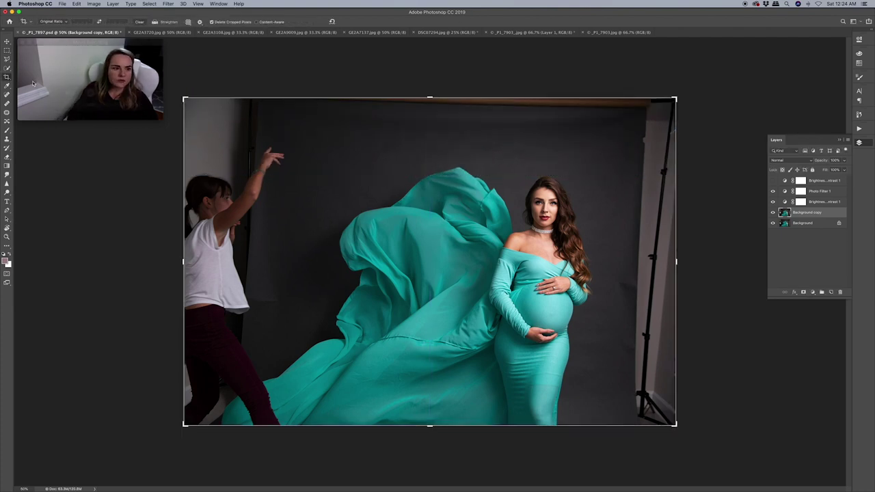
pyautogui.moveTo(679, 99); pyautogui.dragTo(663, 102)
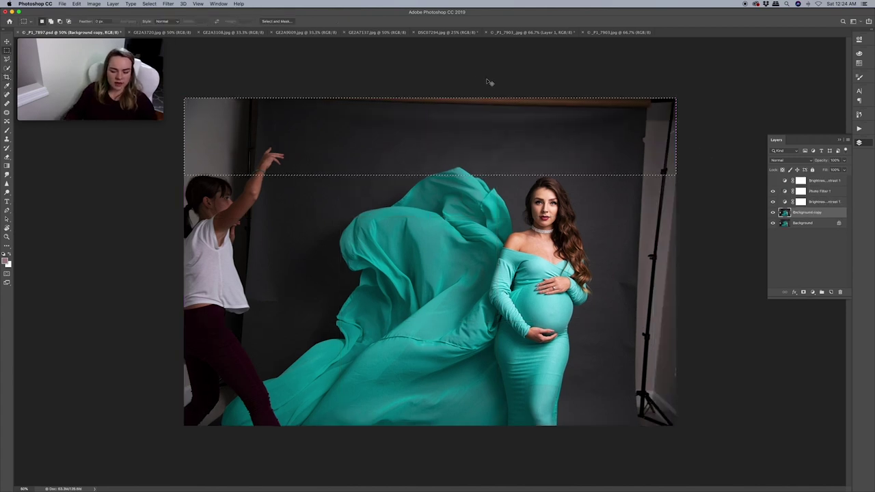
# - Stretch the selected upper strip upward with Free Transform until the backdrop roller leaves the canvas, and deselect
pyautogui.hotkey('ctrl', 't')
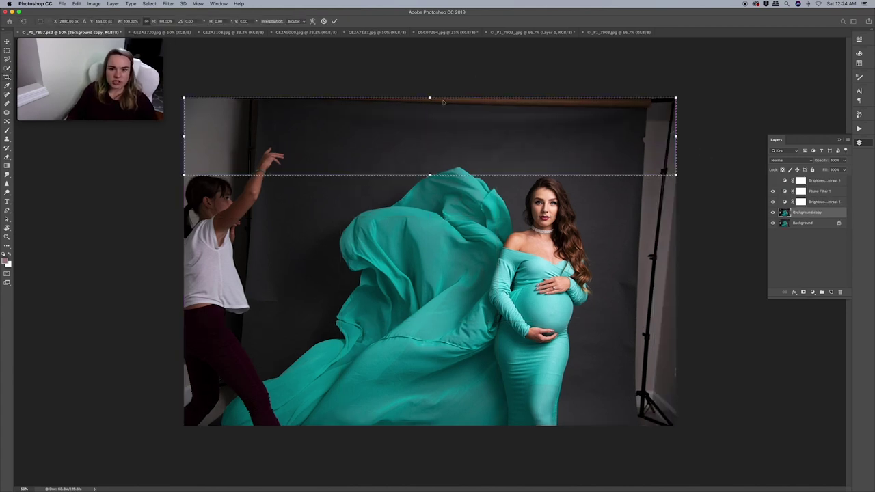
pyautogui.moveTo(429, 95); pyautogui.dragTo(428, 65)
pyautogui.press('Return')
pyautogui.hotkey('ctrl', 'd')
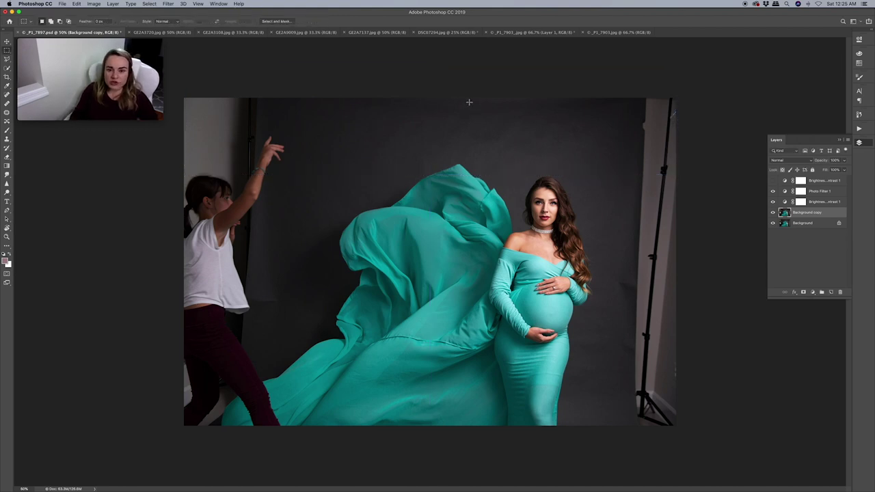
# - Patch uneven backdrop areas near the photo's upper edge above the dress fabric with the Patch tool
pyautogui.press('super+1')
pyautogui.moveTo(329, 234); pyautogui.dragTo(320, 301)
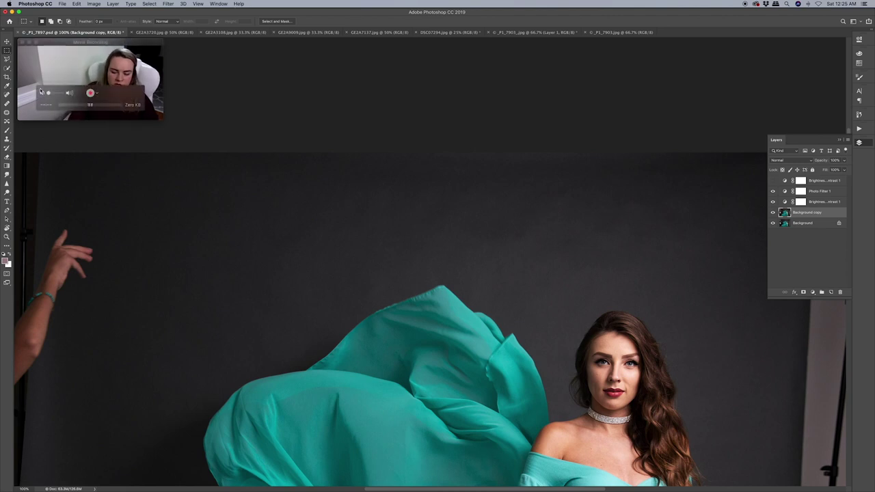
pyautogui.press('super+minus')
pyautogui.press('super+minus')
pyautogui.press('j')
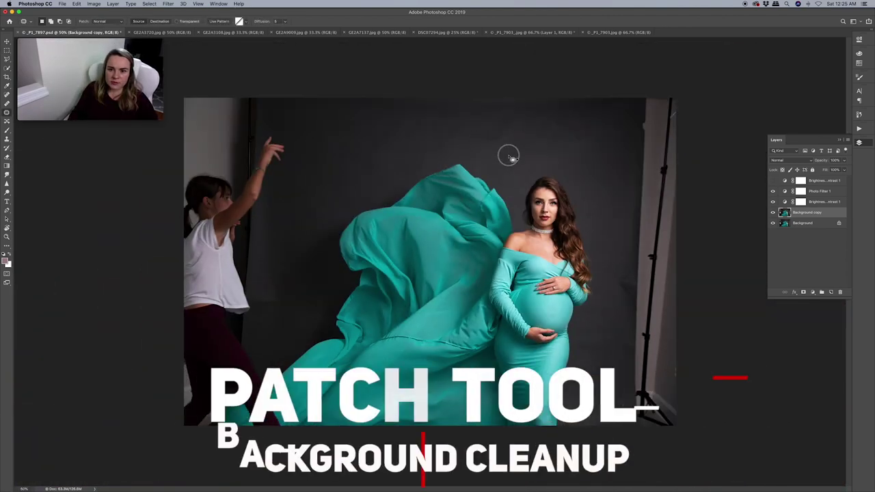
pyautogui.moveTo(529, 151)
pyautogui.mouseDown()
pyautogui.moveTo(529, 163)
pyautogui.moveTo(544, 146)
pyautogui.moveTo(530, 113)
pyautogui.moveTo(512, 127)
pyautogui.moveTo(406, 117)
pyautogui.mouseUp()
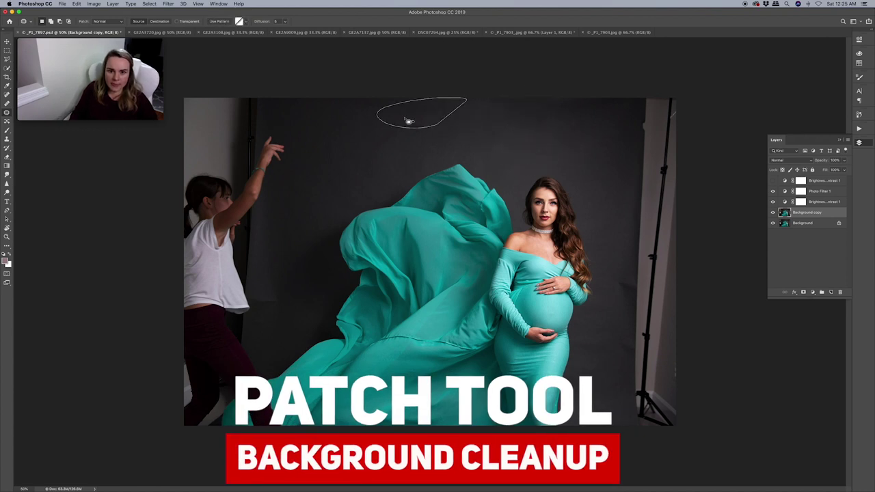
pyautogui.press('super+d')
pyautogui.moveTo(504, 124)
pyautogui.mouseDown()
pyautogui.moveTo(504, 146)
pyautogui.moveTo(499, 141)
pyautogui.mouseUp()
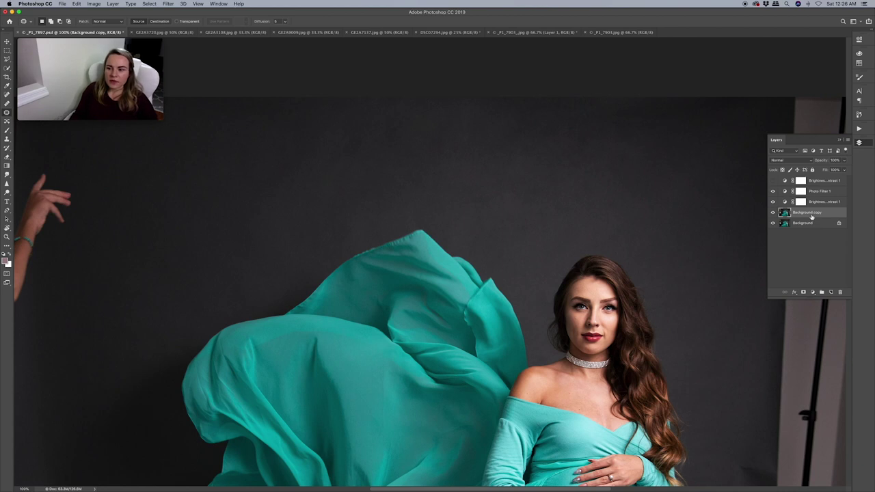
# - Clone clean backdrop texture over the uneven areas above the dress fabric with the Clone Stamp at 24% opacity
pyautogui.press('s')
pyautogui.rightClick(8, 140)
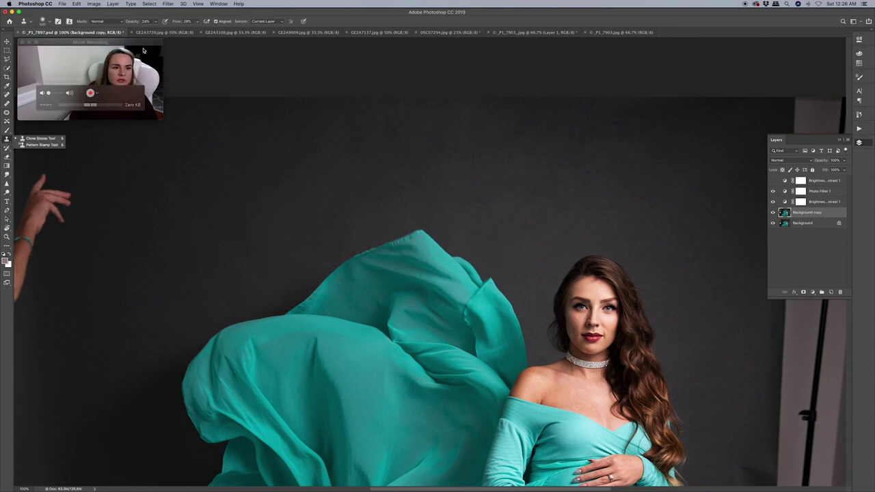
pyautogui.click(162, 13)
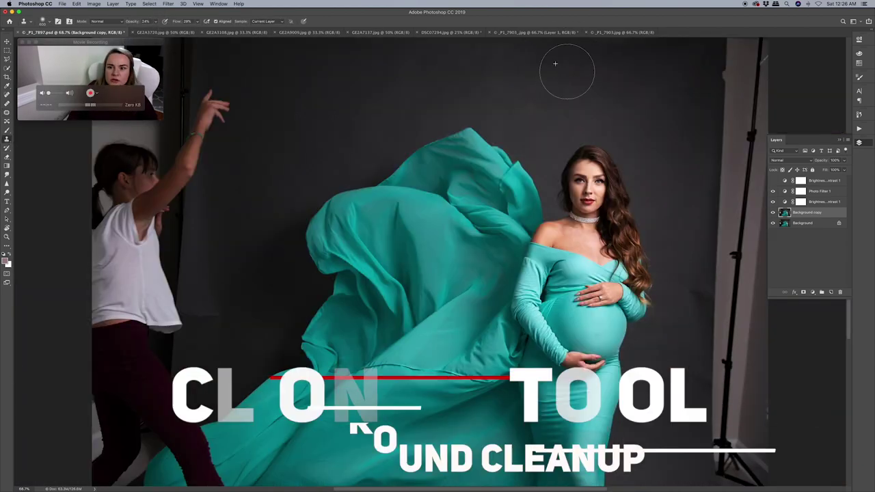
pyautogui.moveTo(567, 73)
pyautogui.mouseDown()
pyautogui.moveTo(566, 52)
pyautogui.moveTo(480, 70)
pyautogui.moveTo(453, 65)
pyautogui.moveTo(519, 104)
pyautogui.mouseUp()
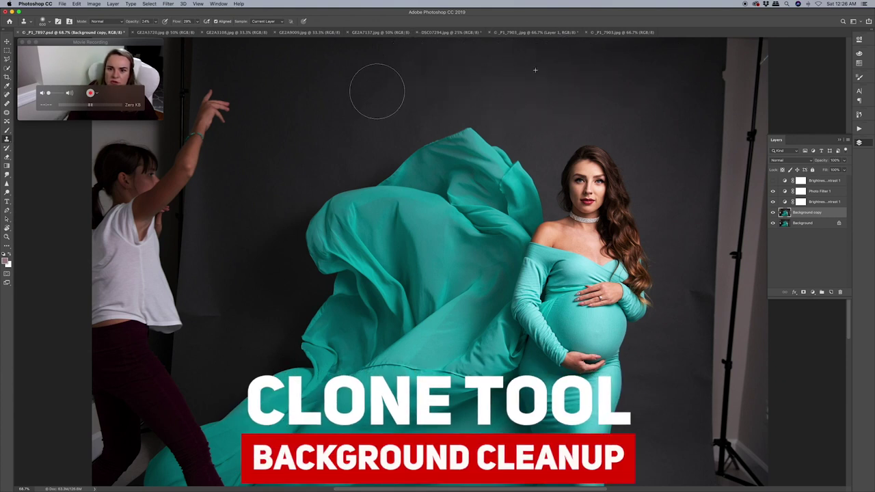
pyautogui.press('super+minus')
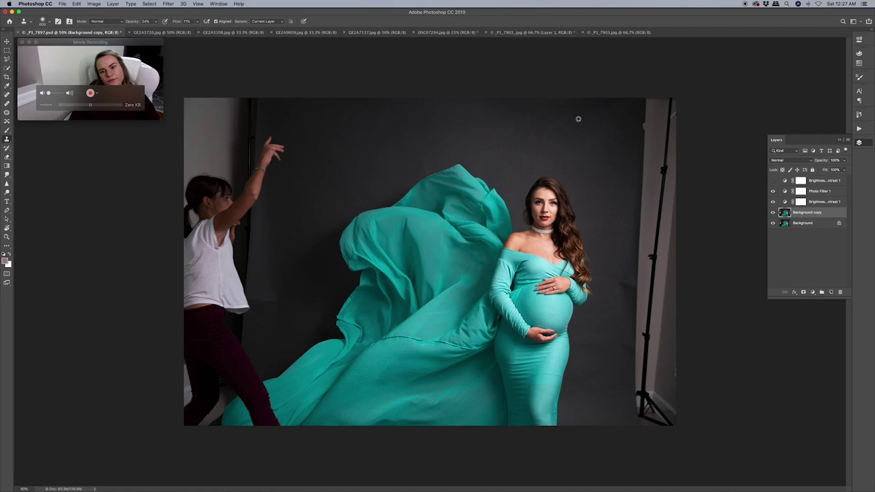
pyautogui.press('j')
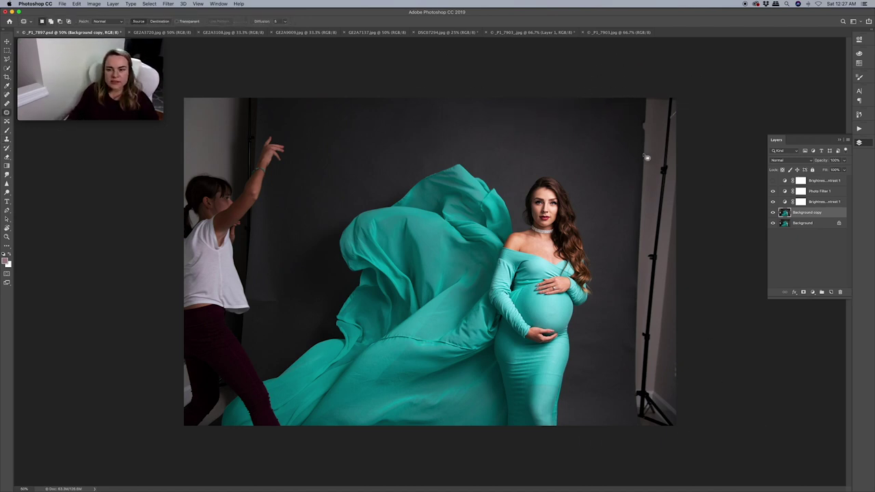
# - Try to stretch the backdrop strip beside the model far enough past the photo's right edge to hide the wall and light stand
pyautogui.press('m')
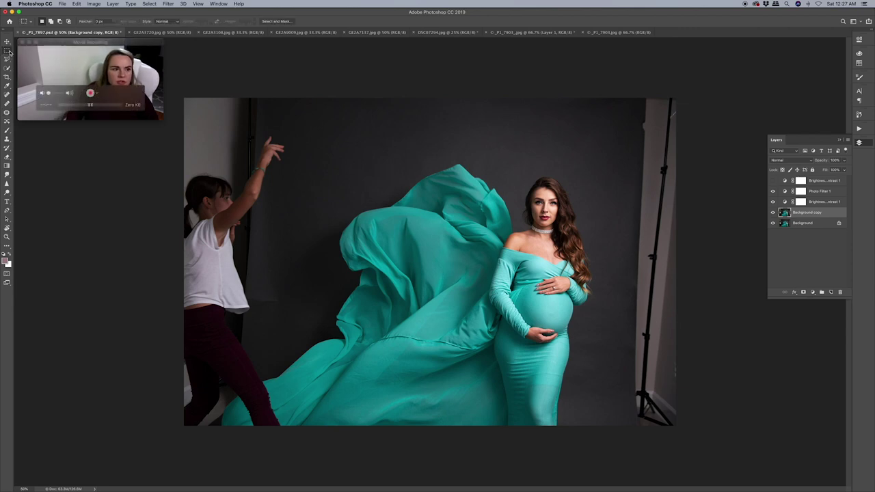
pyautogui.moveTo(596, 96); pyautogui.dragTo(746, 433)
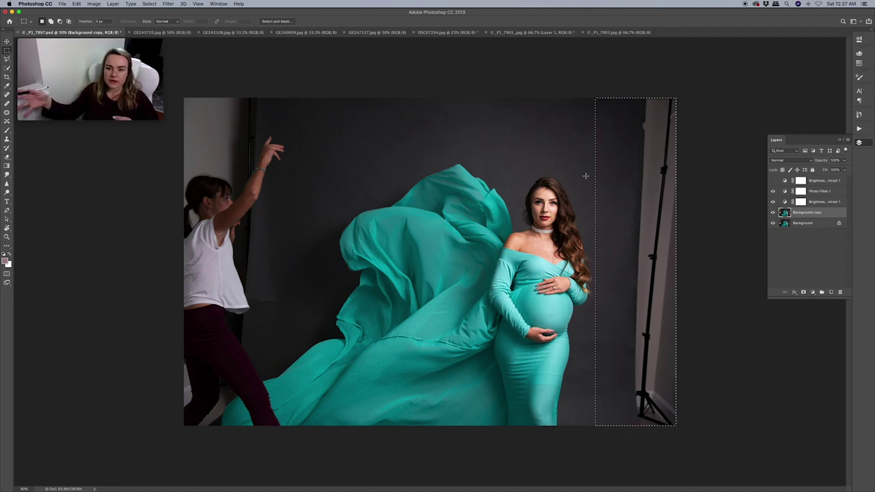
pyautogui.hotkey('ctrl', 't')
pyautogui.moveTo(677, 262); pyautogui.dragTo(779, 262)
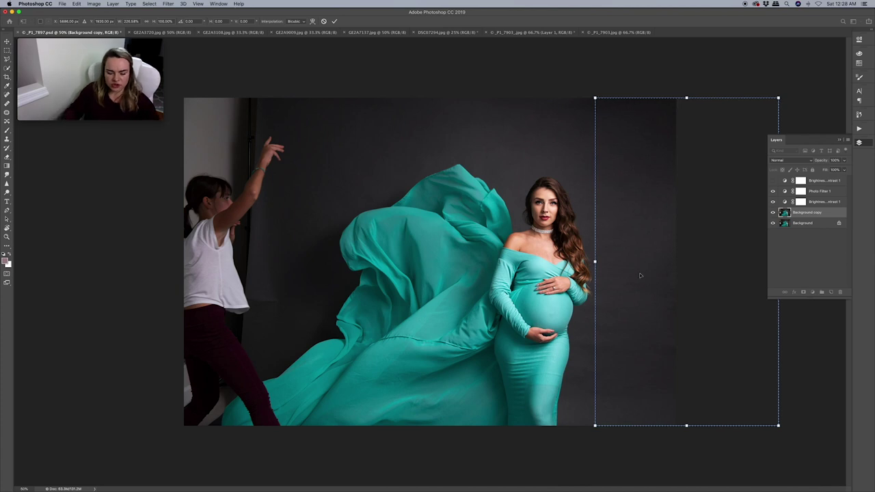
pyautogui.press('super+plus')
pyautogui.press('super+plus')
pyautogui.moveTo(536, 309); pyautogui.dragTo(240, 276)
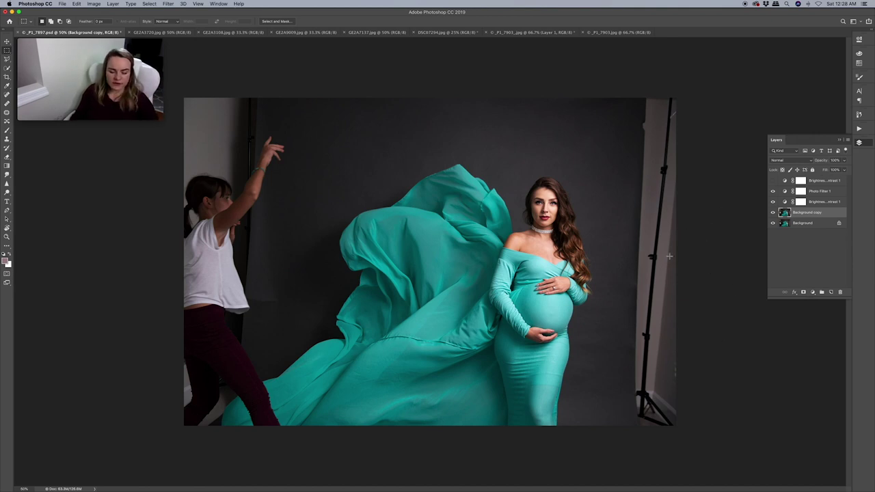
# - Select the full-height strip beside the model, stretch it to about 3.8 in wide past the photo's right edge, and deselect
pyautogui.moveTo(595, 94); pyautogui.dragTo(680, 431)
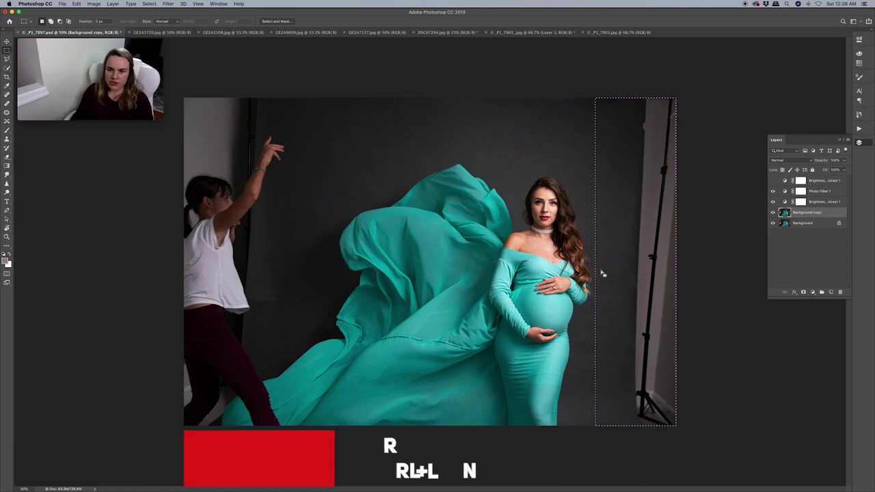
pyautogui.press('super+t')
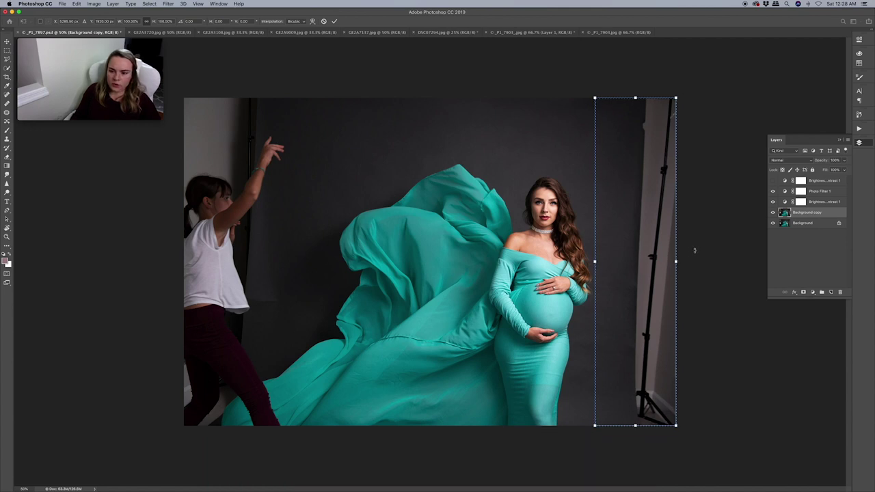
pyautogui.moveTo(675, 261); pyautogui.dragTo(694, 260)
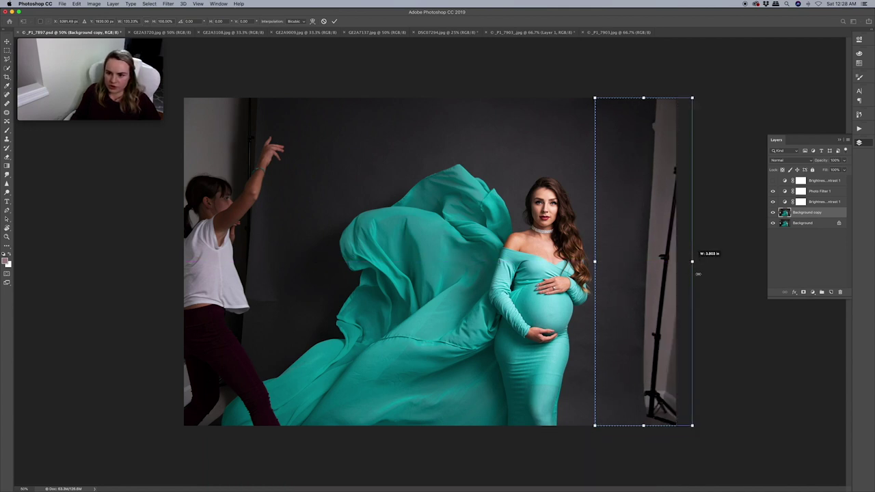
pyautogui.press('Return')
pyautogui.press('super+d')
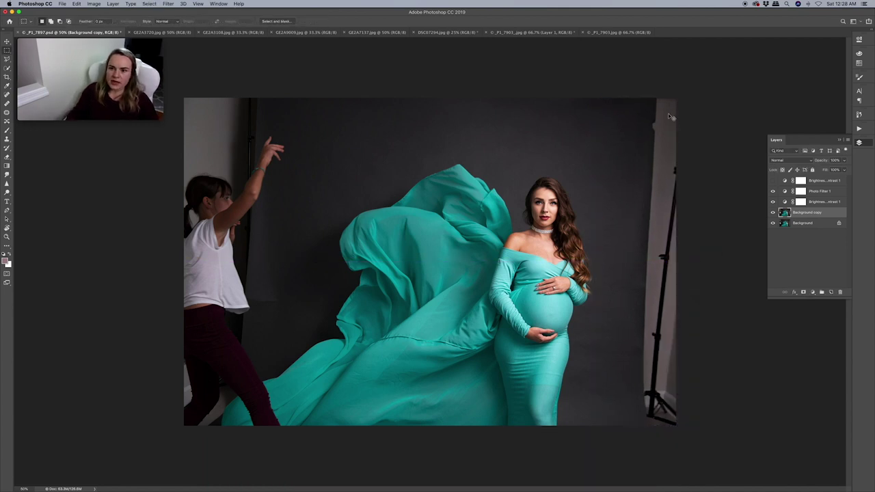
# - Outline the remaining wall and light stand along the photo's right edge with the Polygonal Lasso
pyautogui.click(7, 59)
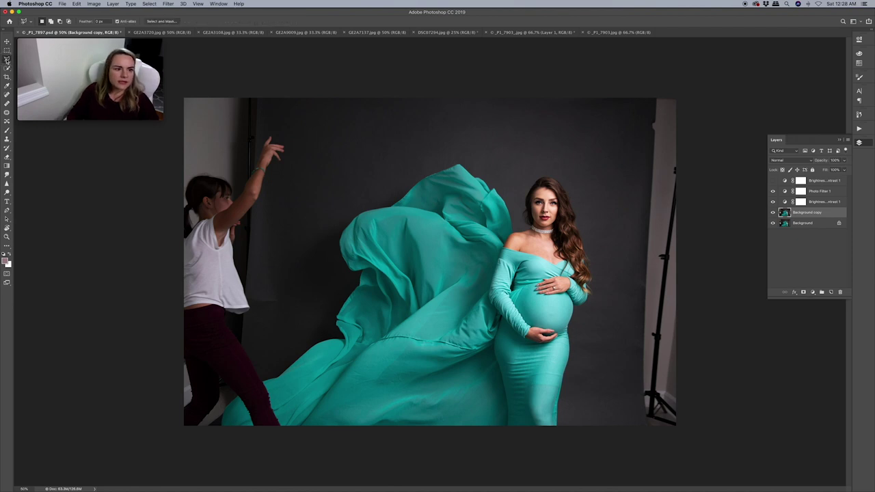
pyautogui.click(21, 65)
pyautogui.moveTo(22, 65); pyautogui.dragTo(22, 65)
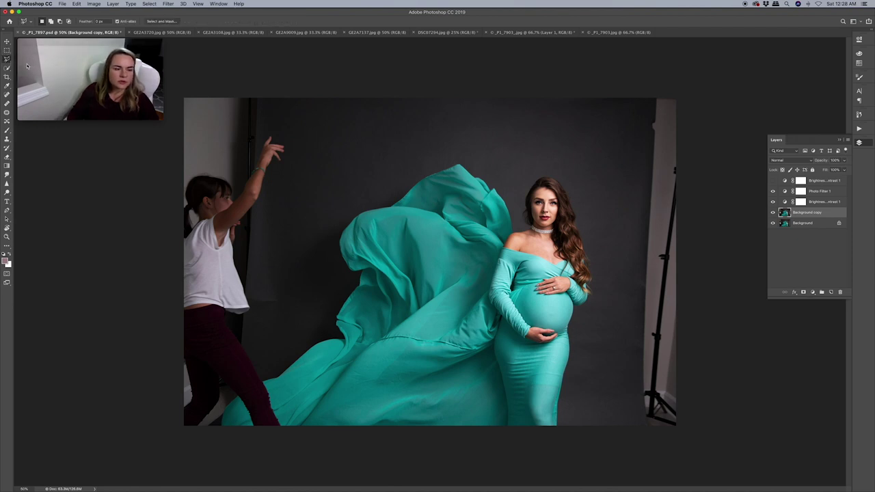
pyautogui.click(649, 99)
pyautogui.click(696, 99)
pyautogui.click(704, 433)
pyautogui.click(650, 434)
pyautogui.click(638, 408)
pyautogui.click(649, 99)
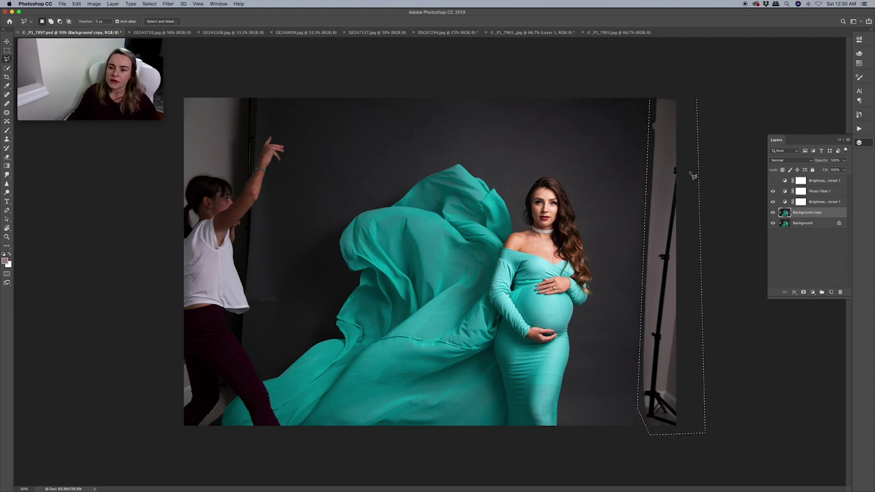
# - Fill the outlined wall and light stand using Content-Aware with Color Adaptation, Normal mode and 100% opacity, and deselect
pyautogui.rightClick(664, 190)
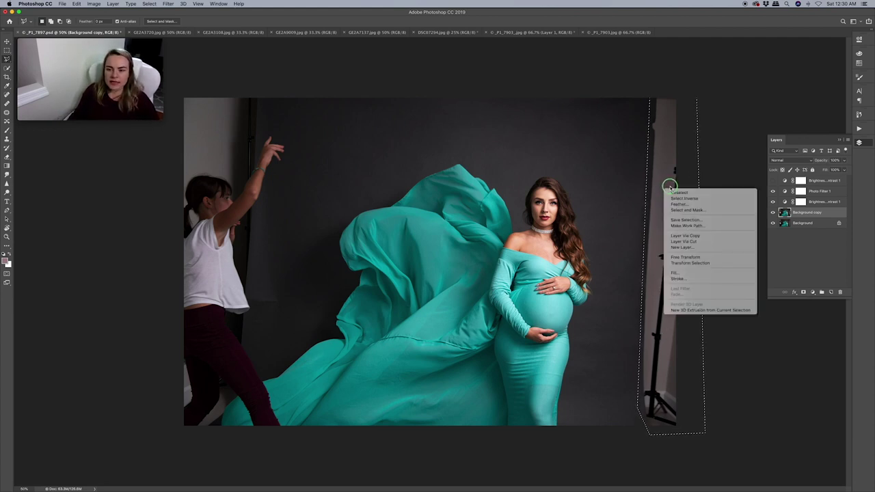
pyautogui.click(691, 274)
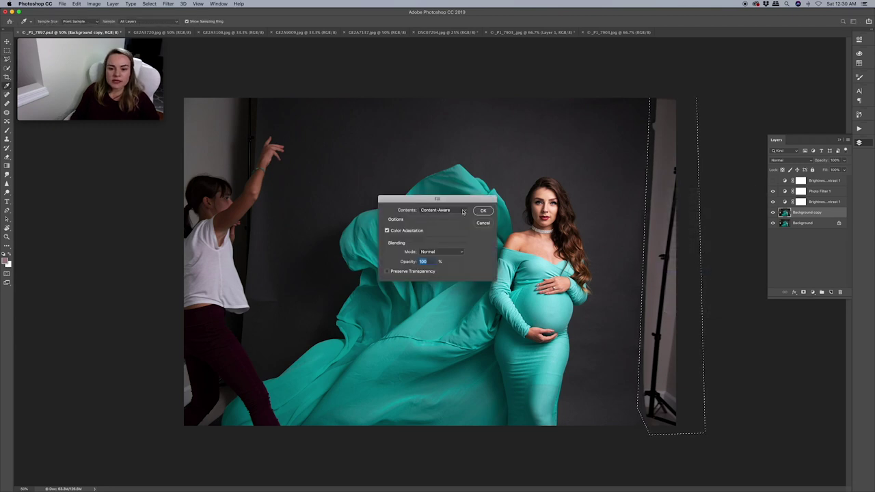
pyautogui.click(462, 210)
pyautogui.click(462, 210)
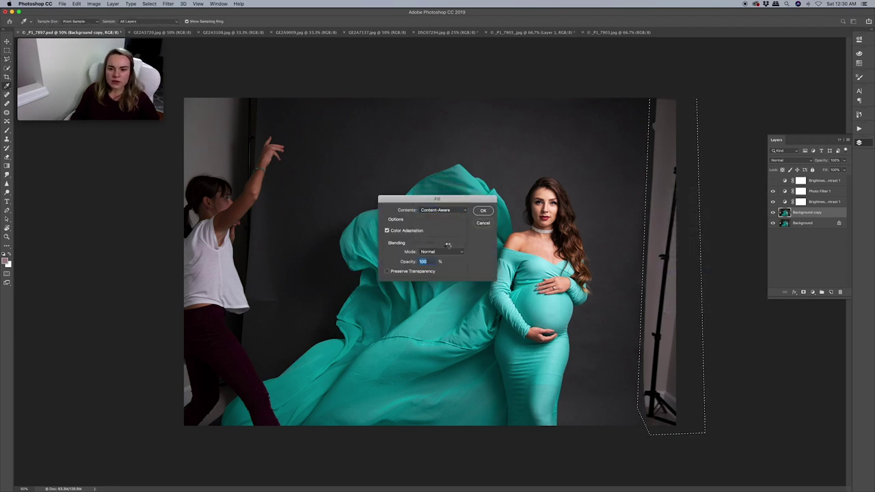
pyautogui.press('Return')
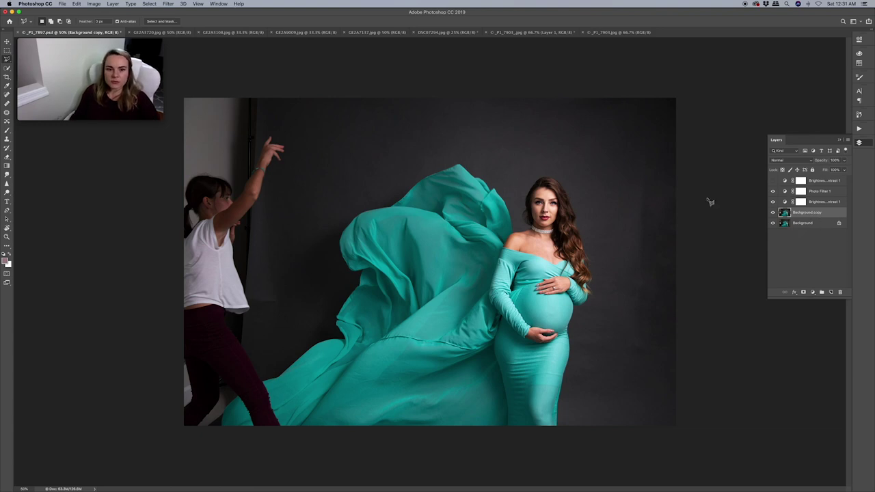
# - Lasso the uneven backdrop area along the photo's right edge, fill it using Content-Aware with Color Adaptation at 100% opacity, and deselect
pyautogui.click(6, 59)
pyautogui.click(34, 59)
pyautogui.moveTo(672, 156)
pyautogui.mouseDown()
pyautogui.moveTo(642, 175)
pyautogui.moveTo(624, 346)
pyautogui.moveTo(692, 170)
pyautogui.moveTo(643, 193)
pyautogui.moveTo(673, 224)
pyautogui.mouseUp()
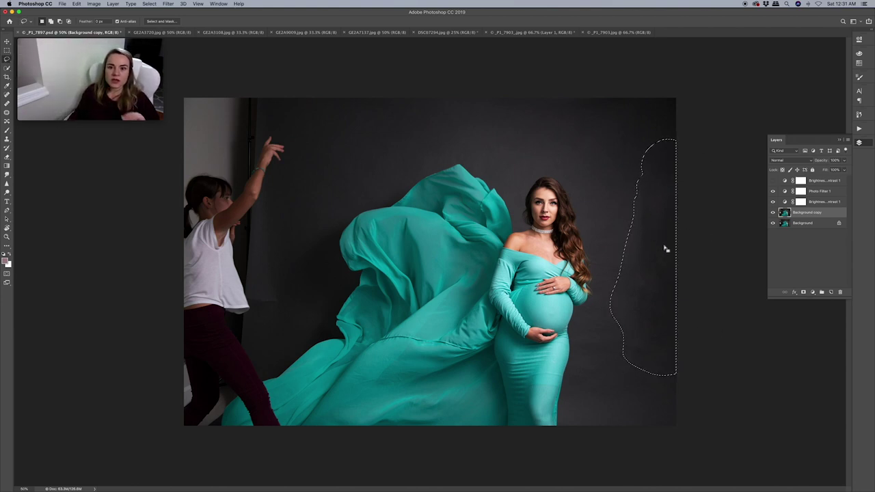
pyautogui.rightClick(649, 262)
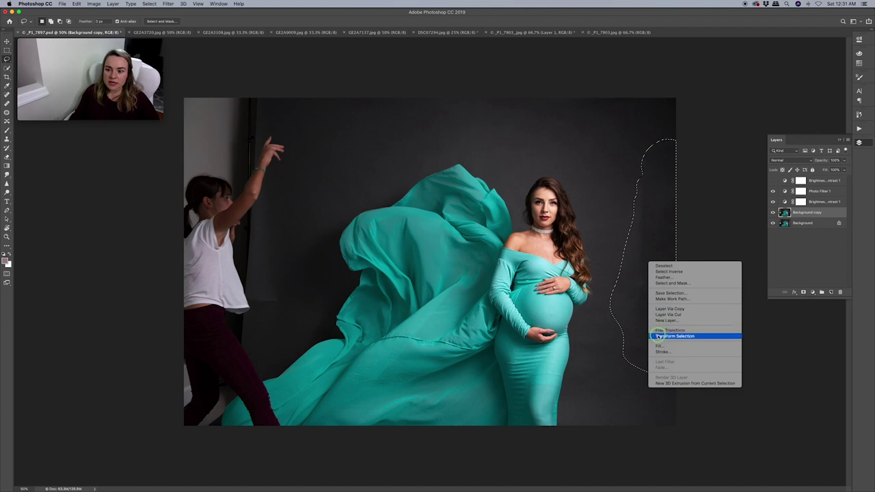
pyautogui.click(660, 346)
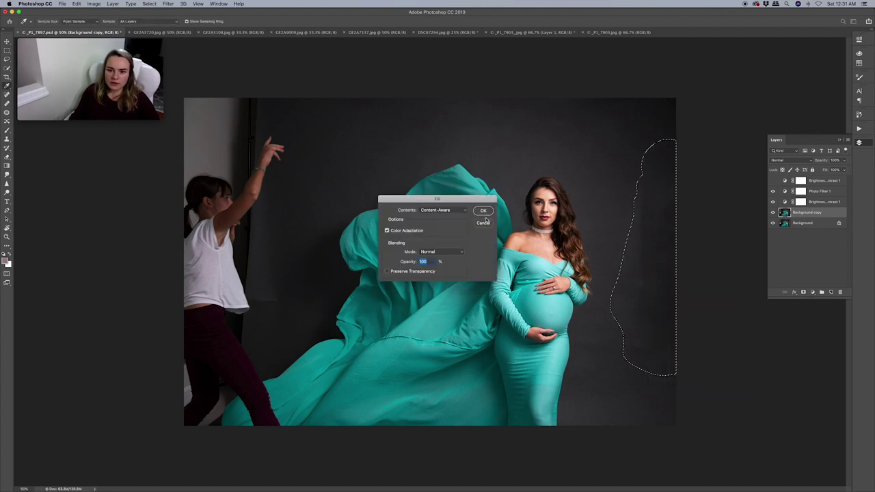
pyautogui.press('Return')
pyautogui.hotkey('ctrl', 'd')
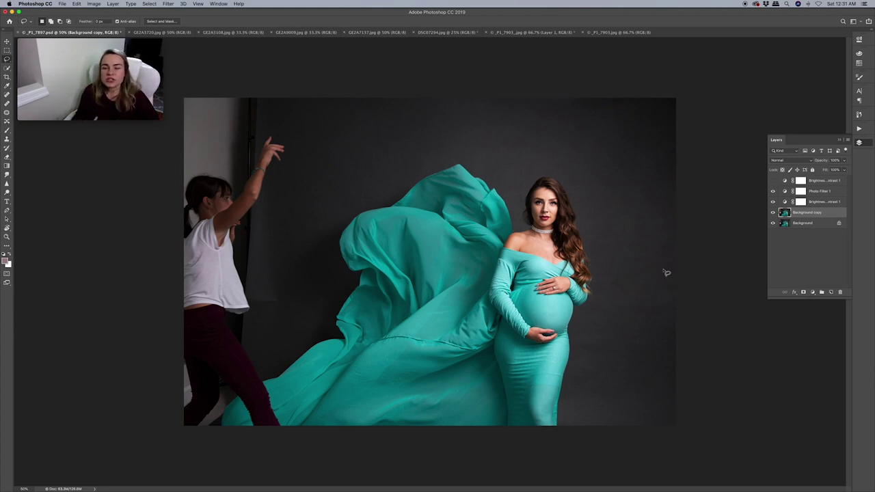
# - Patch the blotchy backdrop areas to the right of the model with cleaner backdrop texture, deselect, and save the photo
pyautogui.press('j')
pyautogui.moveTo(623, 404); pyautogui.dragTo(591, 341)
pyautogui.moveTo(634, 250)
pyautogui.mouseDown()
pyautogui.moveTo(597, 305)
pyautogui.moveTo(618, 342)
pyautogui.mouseUp()
pyautogui.moveTo(611, 184); pyautogui.dragTo(607, 274)
pyautogui.click(644, 142)
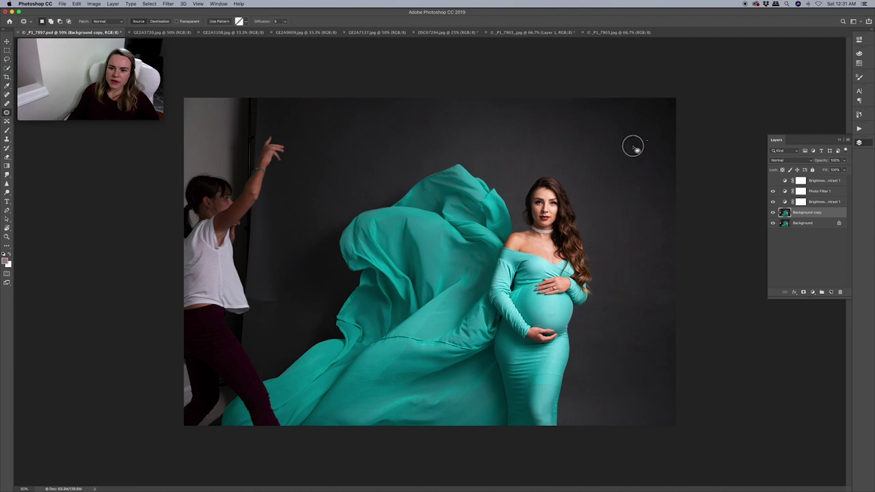
pyautogui.moveTo(661, 320)
pyautogui.mouseDown()
pyautogui.moveTo(661, 380)
pyautogui.moveTo(604, 354)
pyautogui.mouseUp()
pyautogui.press('super+d')
pyautogui.press('super+s')
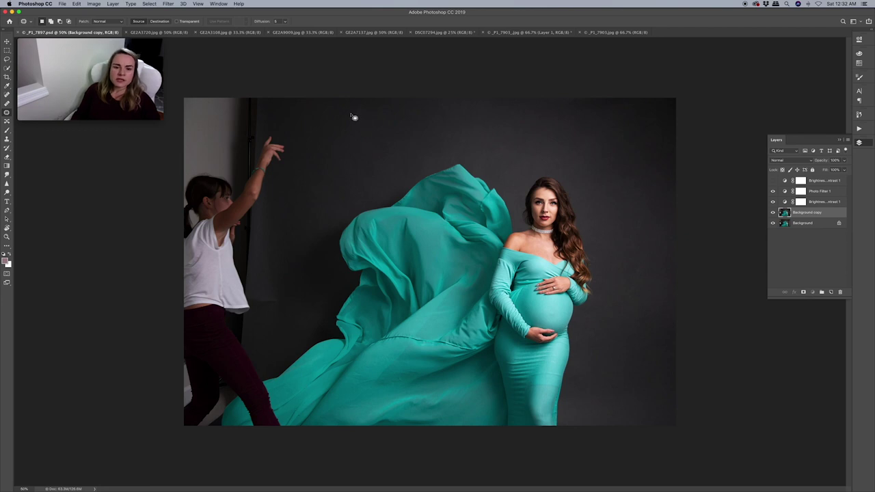
# - Select the full-height area from the photo's left edge to the model and stretch it to about 13.5 in wide past that edge
pyautogui.press('m')
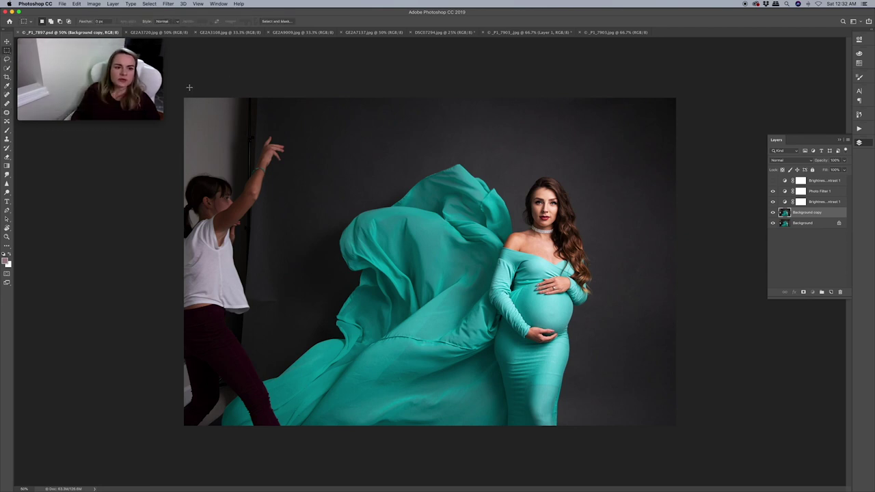
pyautogui.moveTo(178, 84); pyautogui.dragTo(495, 464)
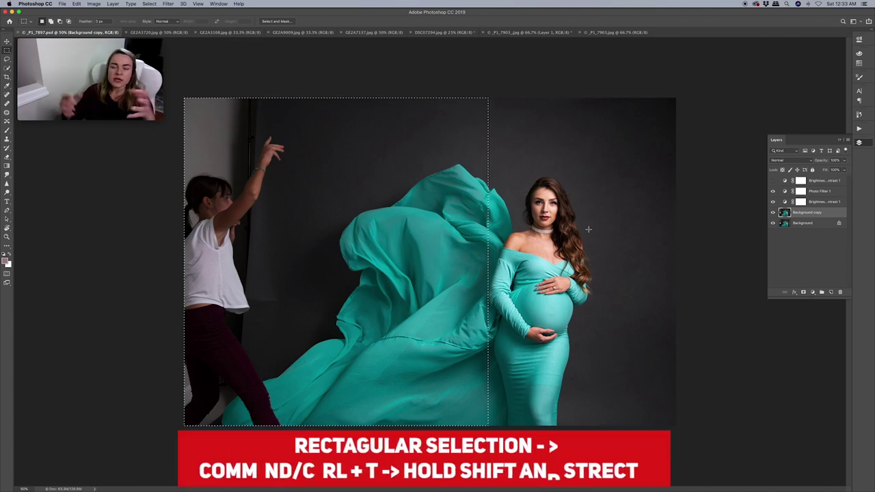
pyautogui.press('super+t')
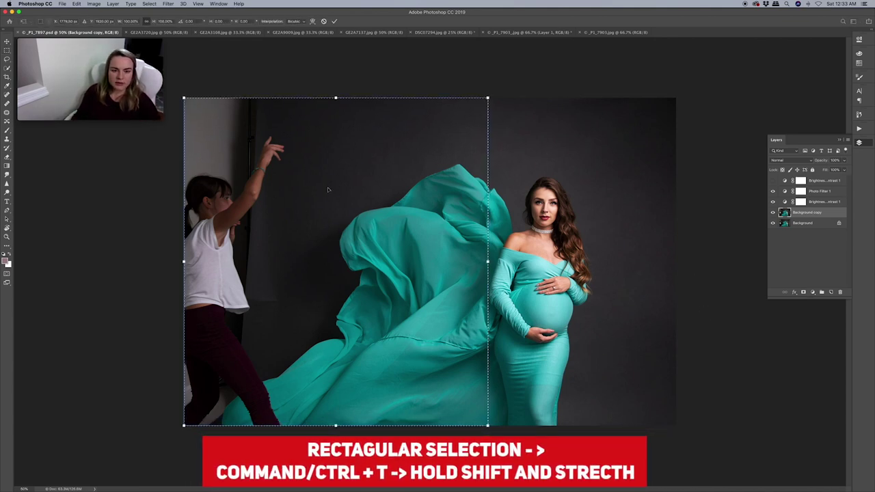
pyautogui.moveTo(184, 261); pyautogui.dragTo(143, 296)
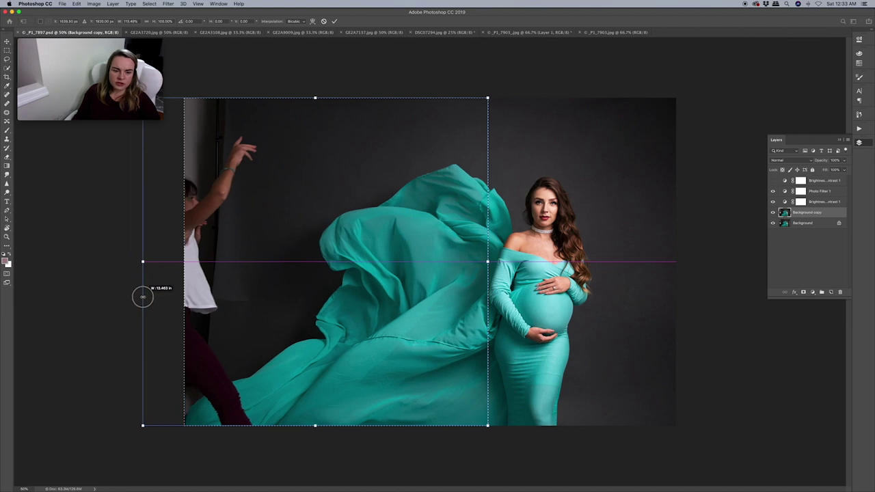
pyautogui.press('Return')
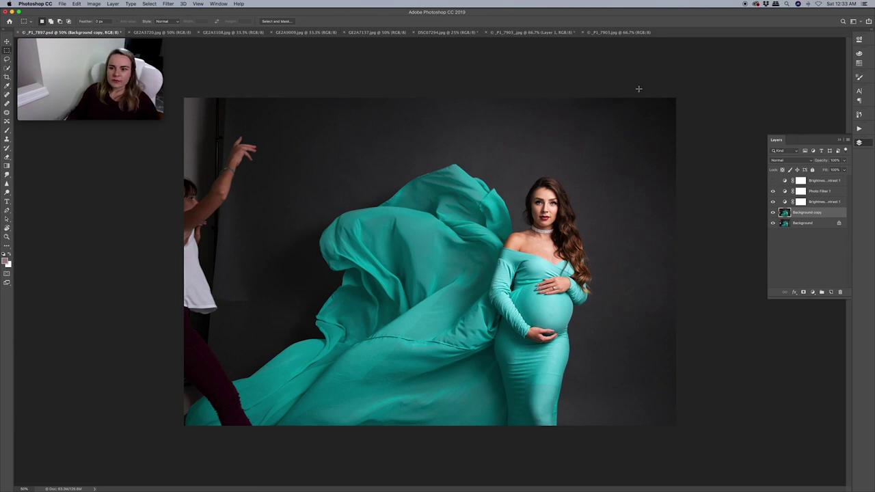
# - Select a narrow full-height strip at the photo's right edge, stretch it outward to about 2.5 in wide, and deselect
pyautogui.moveTo(651, 89); pyautogui.dragTo(700, 430)
pyautogui.hotkey('ctrl', 't')
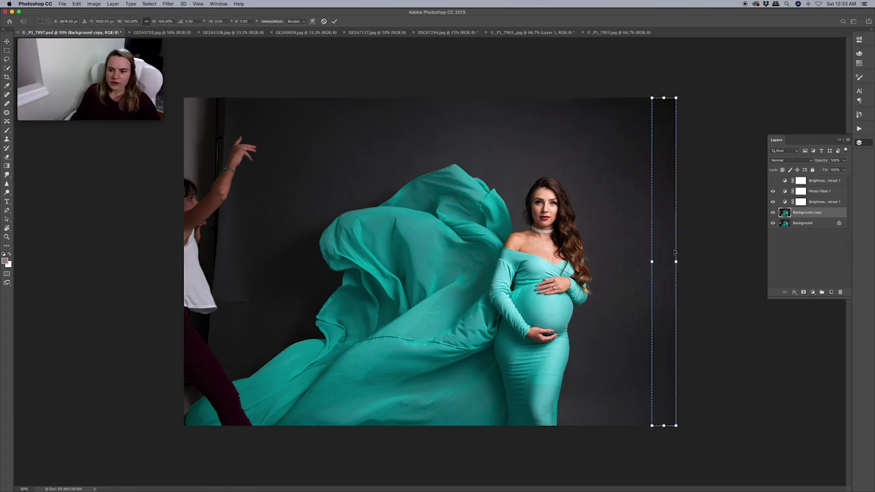
pyautogui.moveTo(676, 261); pyautogui.dragTo(714, 262)
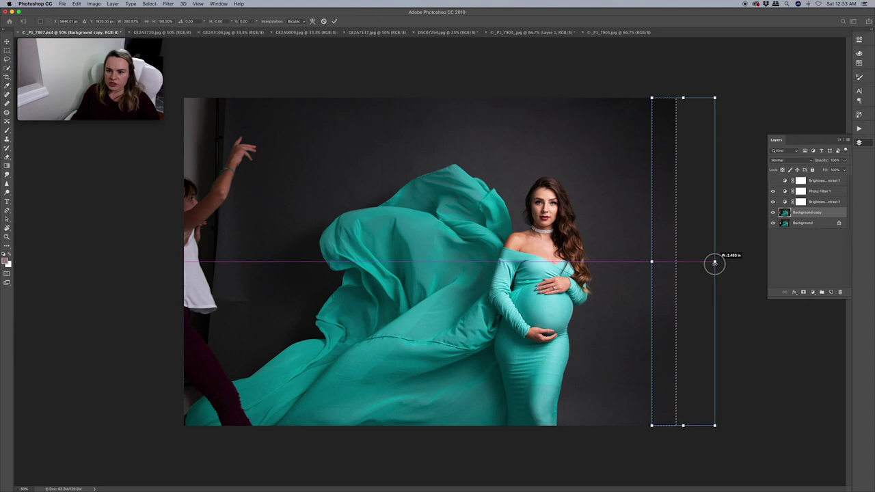
pyautogui.press('Return')
pyautogui.hotkey('ctrl', 'd')
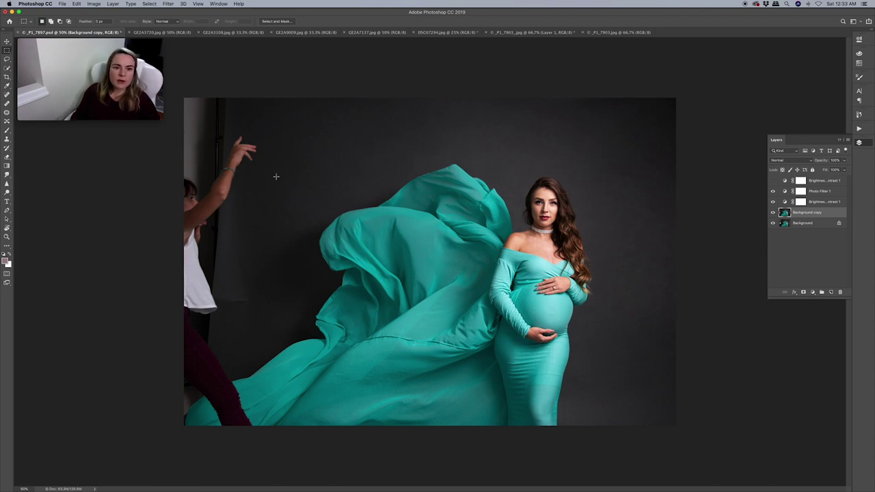
# - Lasso the assistant, wall and stand on the left, fill them using Content-Aware with Color Adaptation at 100% opacity, and deselect
pyautogui.press('l')
pyautogui.moveTo(189, 95)
pyautogui.mouseDown()
pyautogui.moveTo(276, 140)
pyautogui.moveTo(223, 348)
pyautogui.moveTo(128, 409)
pyautogui.moveTo(164, 102)
pyautogui.moveTo(177, 95)
pyautogui.mouseUp()
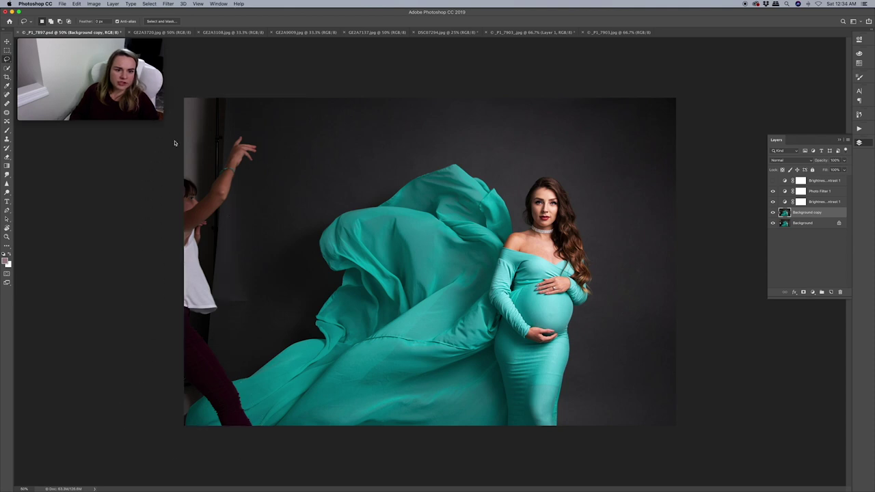
pyautogui.rightClick(235, 118)
pyautogui.click(251, 203)
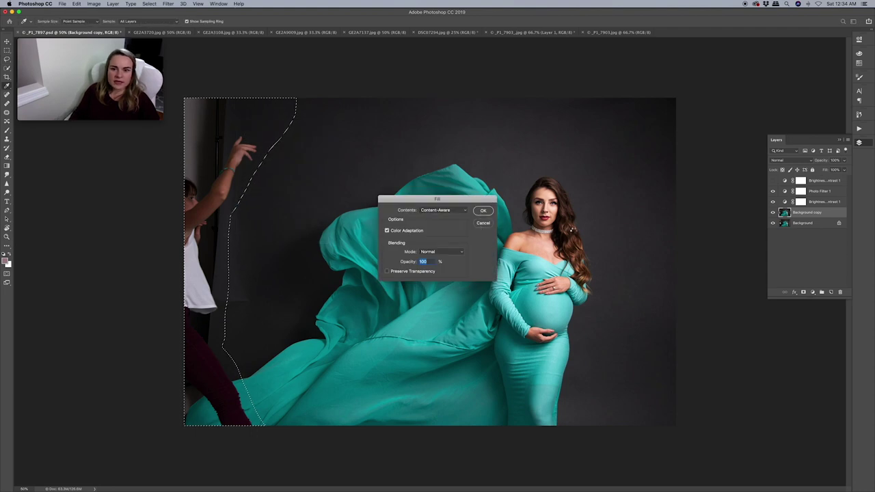
pyautogui.press('Return')
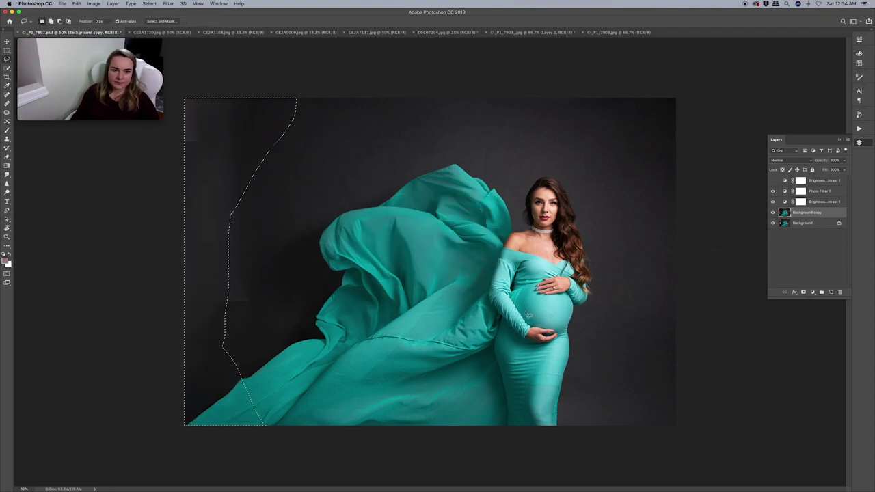
pyautogui.press('super+d')
# - Patch the visible edges and dark patches in the filled backdrop to the left of the fabric until it blends evenly
pyautogui.press('j')
pyautogui.moveTo(263, 322)
pyautogui.mouseDown()
pyautogui.moveTo(265, 287)
pyautogui.moveTo(274, 304)
pyautogui.mouseUp()
pyautogui.moveTo(246, 294); pyautogui.dragTo(266, 244)
pyautogui.press('super+d')
pyautogui.moveTo(247, 149)
pyautogui.mouseDown()
pyautogui.moveTo(242, 283)
pyautogui.moveTo(270, 263)
pyautogui.mouseUp()
pyautogui.moveTo(208, 202); pyautogui.dragTo(258, 173)
pyautogui.press('super+d')
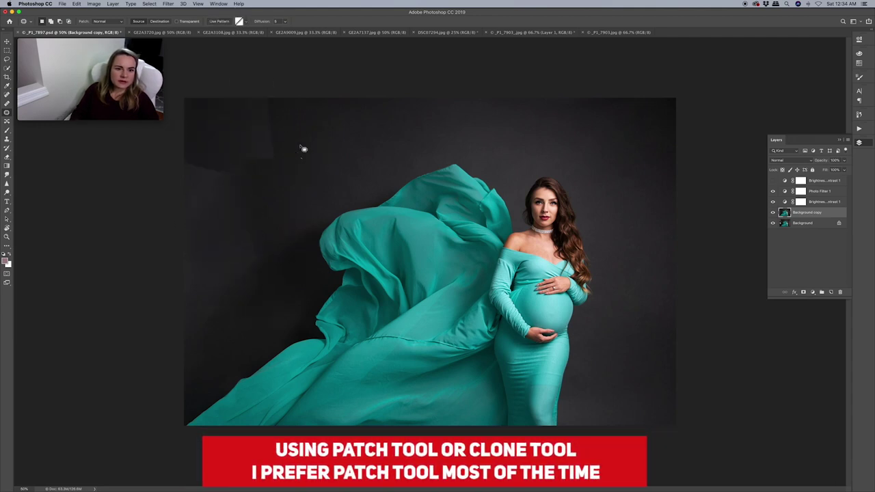
pyautogui.moveTo(168, 216); pyautogui.dragTo(258, 192)
pyautogui.click(189, 178)
pyautogui.click(178, 132)
pyautogui.click(304, 168)
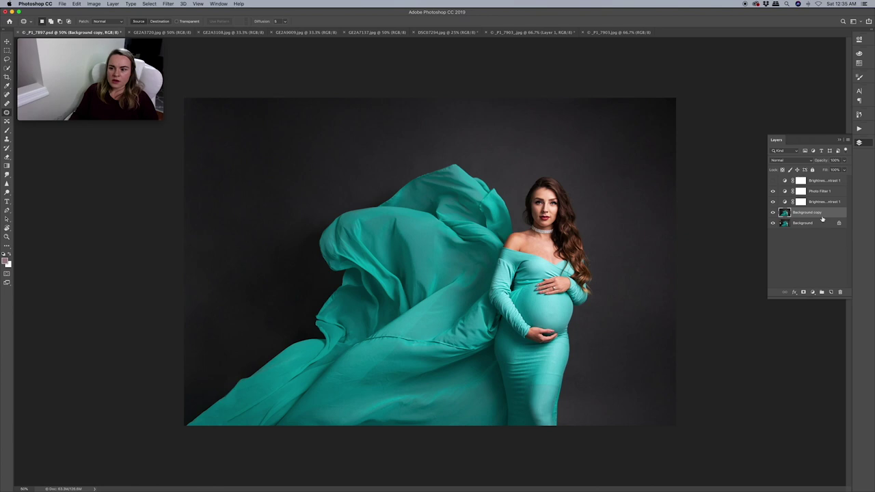
# - Duplicate the Background copy layer and open the duplicate in the Liquify filter
pyautogui.press('super+j')
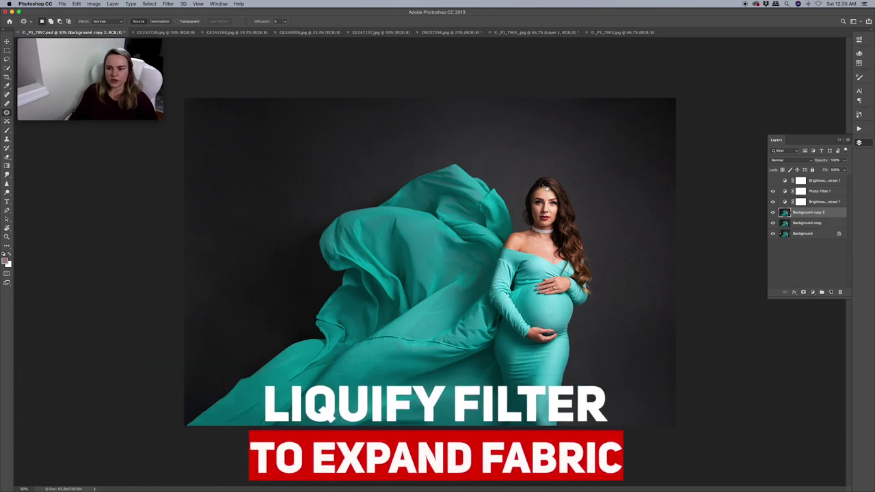
pyautogui.click(169, 3)
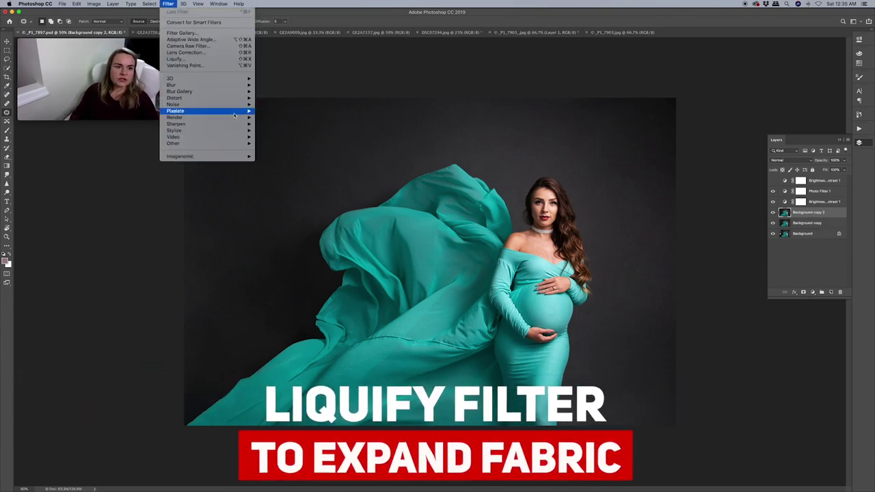
pyautogui.click(205, 60)
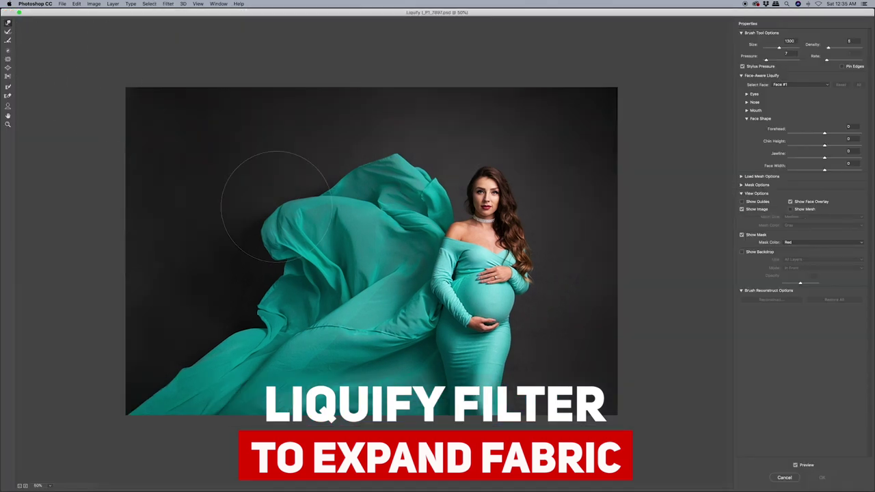
# - Push the flowing fabric's left side and lower folds outward with the Forward Warp brush enlarged to size 2200
pyautogui.press(']')
pyautogui.moveTo(322, 305)
pyautogui.mouseDown()
pyautogui.moveTo(275, 307)
pyautogui.moveTo(239, 287)
pyautogui.mouseUp()
pyautogui.press(']')
pyautogui.moveTo(352, 188); pyautogui.dragTo(338, 171)
pyautogui.moveTo(253, 321); pyautogui.dragTo(180, 331)
pyautogui.moveTo(203, 362); pyautogui.dragTo(117, 354)
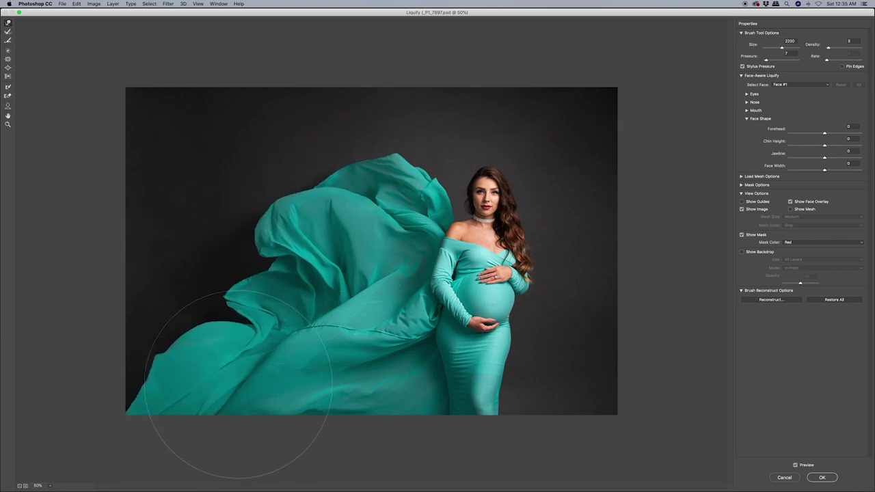
# - Lift the fabric's upper peak, widen its lower folds further, reduce the brush size for refinement, and apply the Liquify changes
pyautogui.moveTo(348, 217)
pyautogui.mouseDown()
pyautogui.moveTo(387, 167)
pyautogui.moveTo(381, 154)
pyautogui.moveTo(365, 171)
pyautogui.moveTo(387, 156)
pyautogui.mouseUp()
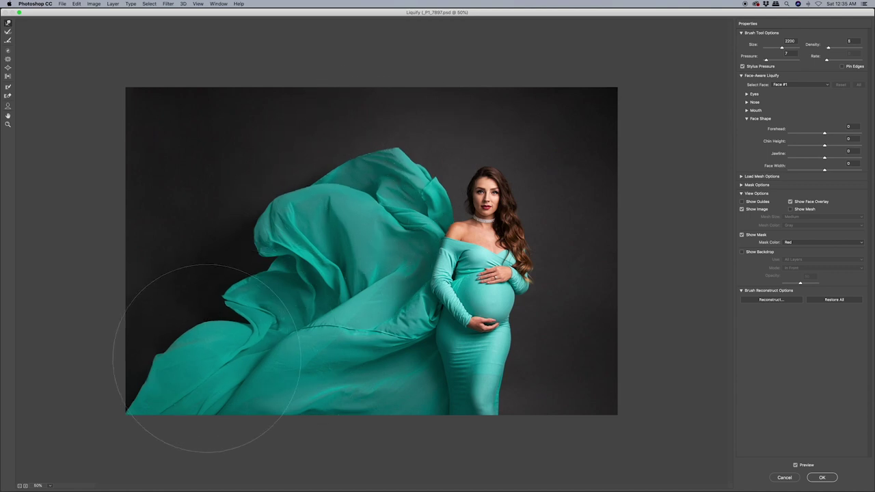
pyautogui.moveTo(135, 342)
pyautogui.mouseDown()
pyautogui.moveTo(101, 403)
pyautogui.moveTo(117, 373)
pyautogui.mouseUp()
pyautogui.moveTo(273, 315); pyautogui.dragTo(258, 293)
pyautogui.moveTo(341, 362); pyautogui.dragTo(332, 351)
pyautogui.press('[')
pyautogui.press('[')
pyautogui.press('[')
pyautogui.press('[')
pyautogui.press('[')
pyautogui.press('[')
pyautogui.press('[')
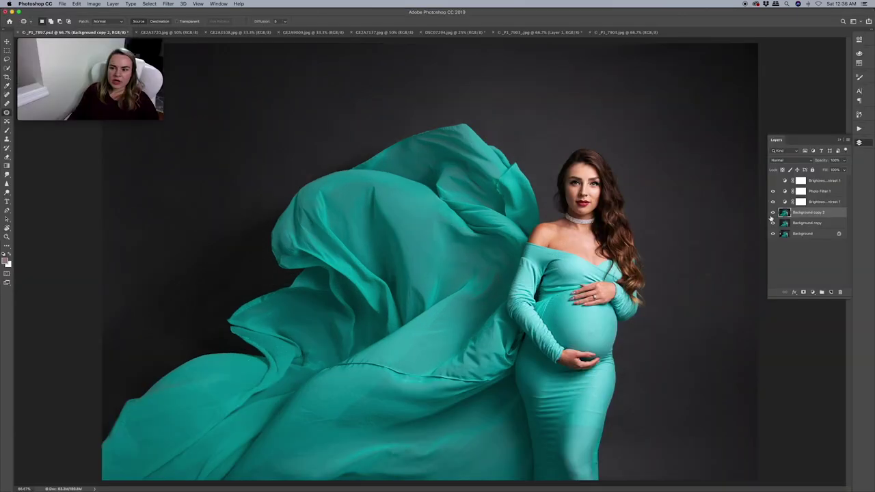
# - Toggle the visibility of the edited layers to compare the expanded fabric with the earlier version and the original photo
pyautogui.click(774, 213)
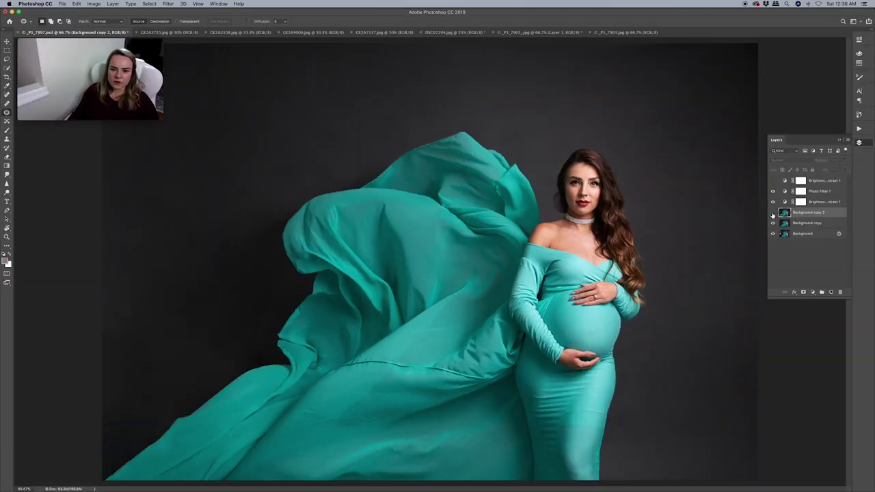
pyautogui.click(773, 212)
pyautogui.click(773, 212)
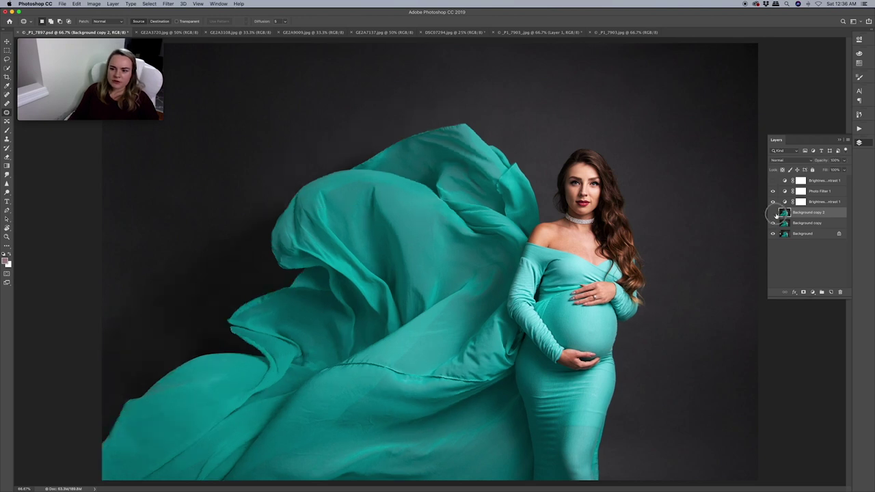
pyautogui.click(773, 212)
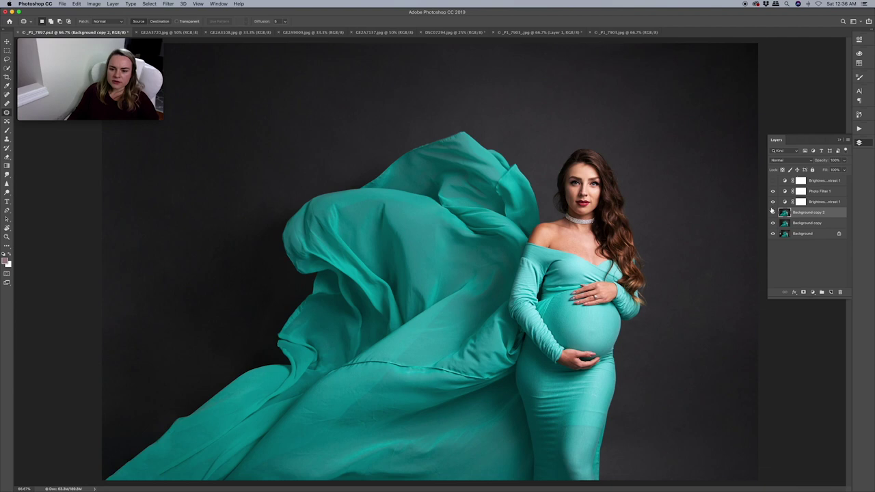
pyautogui.click(773, 213)
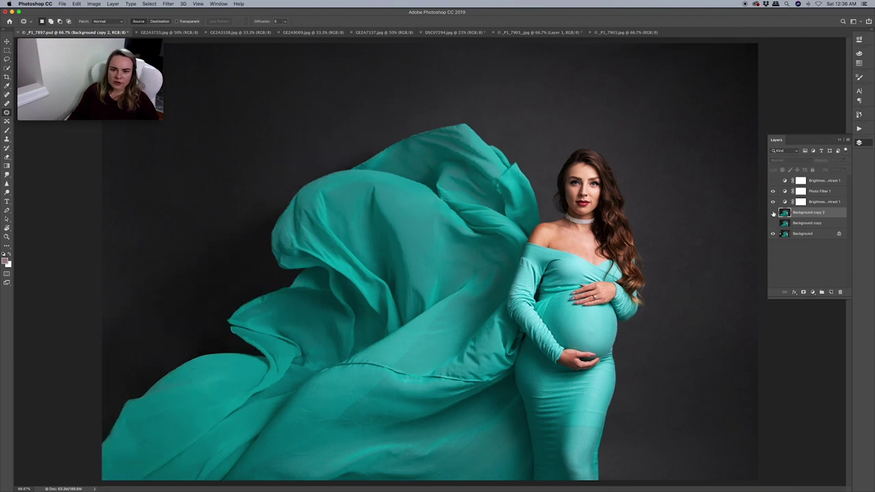
pyautogui.click(773, 213)
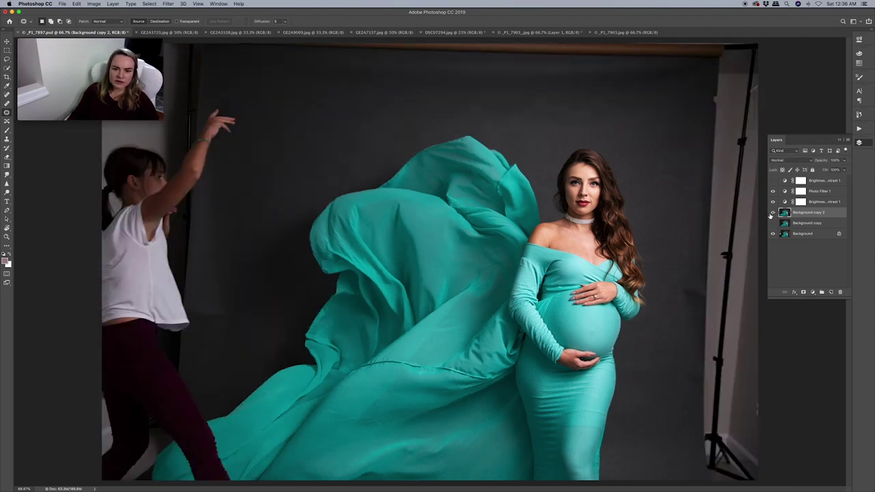
pyautogui.click(773, 213)
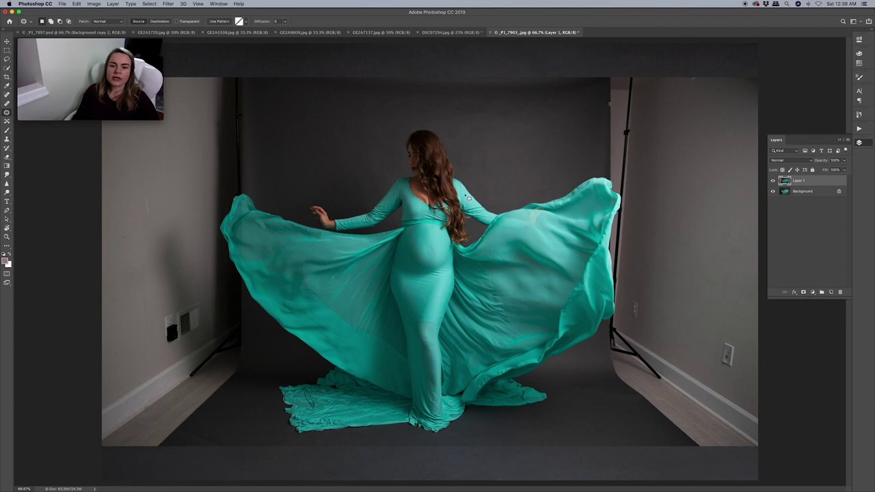
# - In the _P1_7903_.jpg photo, duplicate Layer 1 and hide the Background layer
pyautogui.press('super+j')
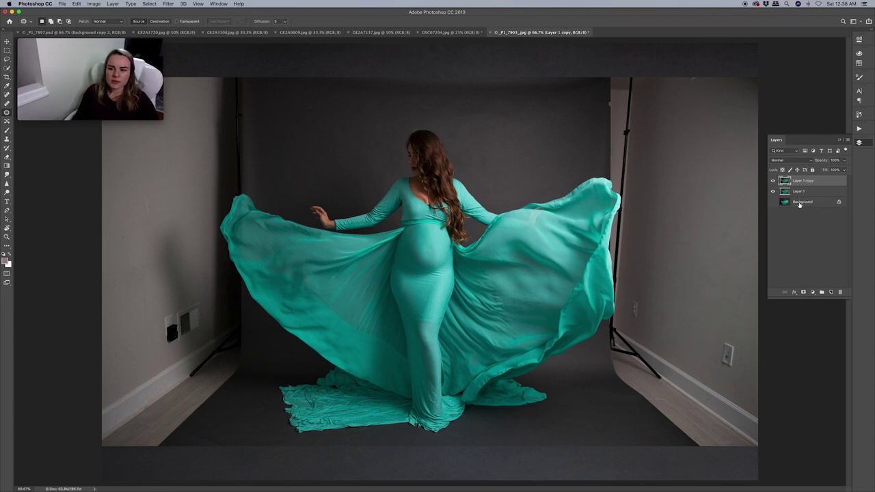
pyautogui.click(773, 191)
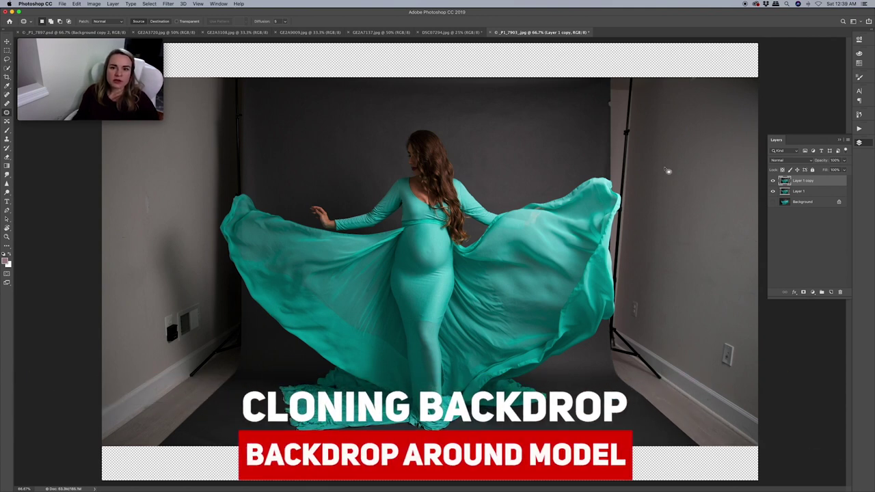
# - Select the teal dress and both outstretched sides of its flowing fabric with the Quick Selection tool
pyautogui.click(8, 68)
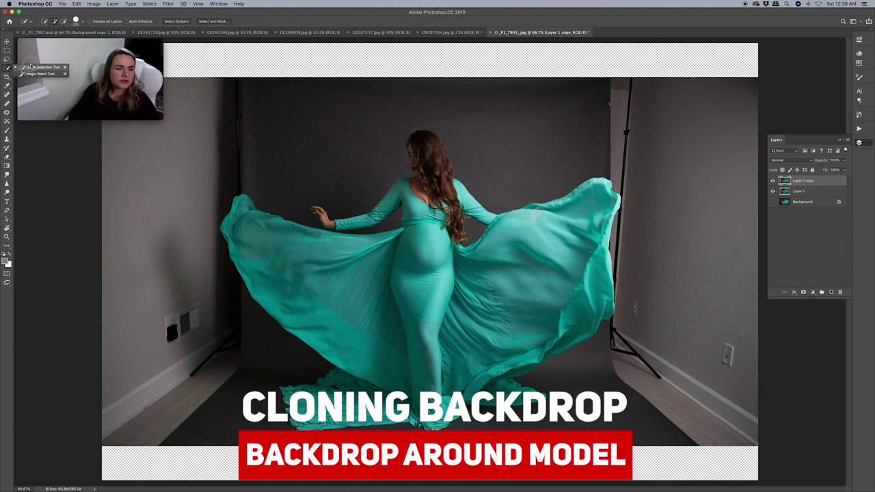
pyautogui.click(30, 67)
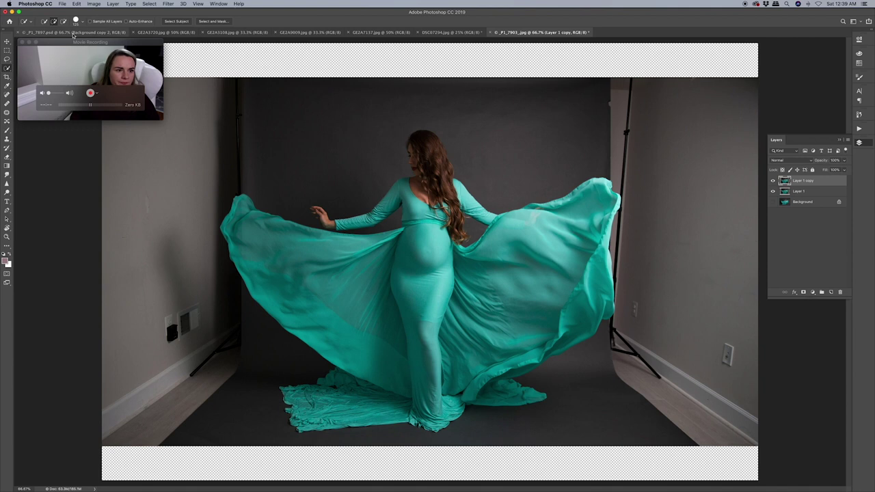
pyautogui.click(236, 229)
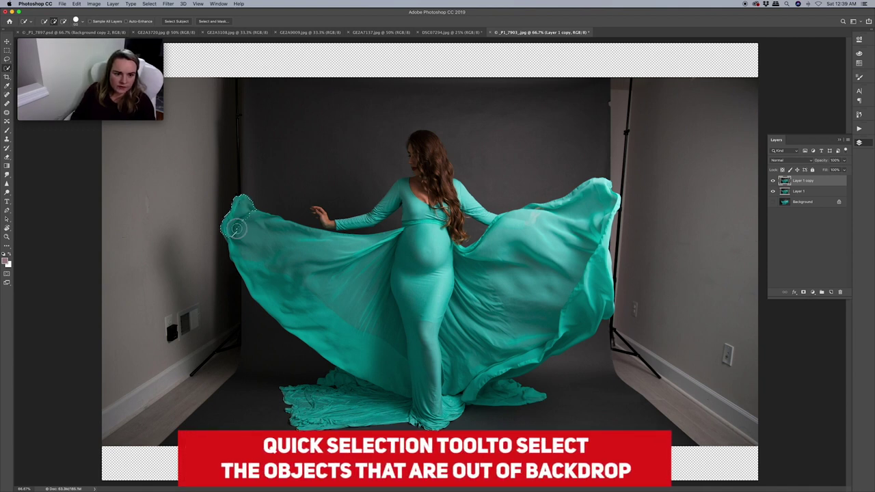
pyautogui.moveTo(236, 228)
pyautogui.mouseDown()
pyautogui.moveTo(293, 313)
pyautogui.moveTo(315, 314)
pyautogui.moveTo(302, 315)
pyautogui.moveTo(318, 335)
pyautogui.mouseUp()
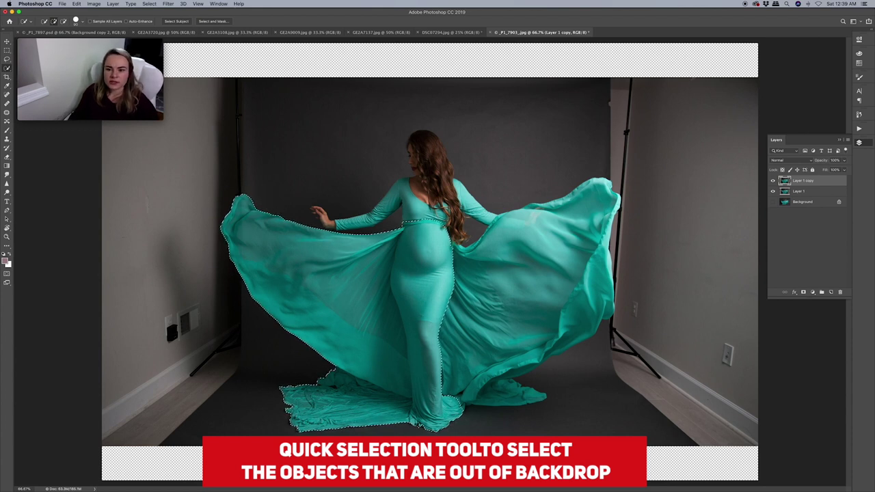
pyautogui.moveTo(596, 192)
pyautogui.mouseDown()
pyautogui.moveTo(587, 236)
pyautogui.moveTo(594, 308)
pyautogui.mouseUp()
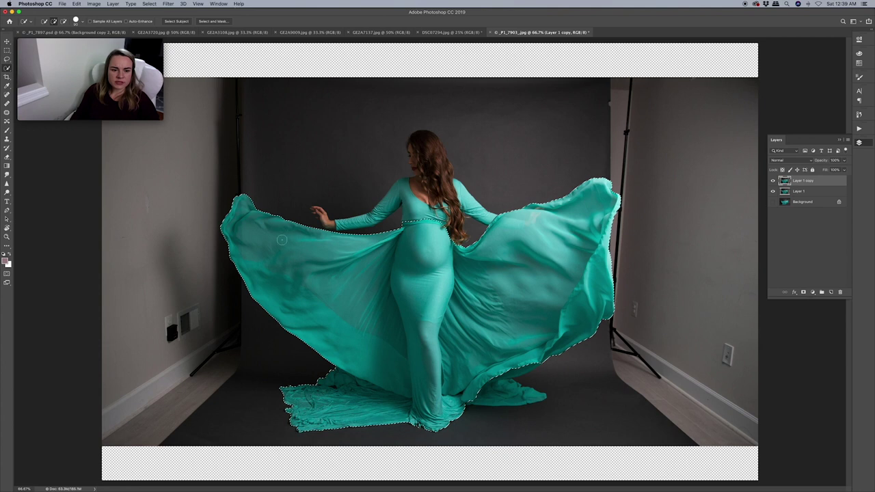
# - Feather the edge of the dress selection slightly with Select and Mask and invert the selection
pyautogui.rightClick(280, 266)
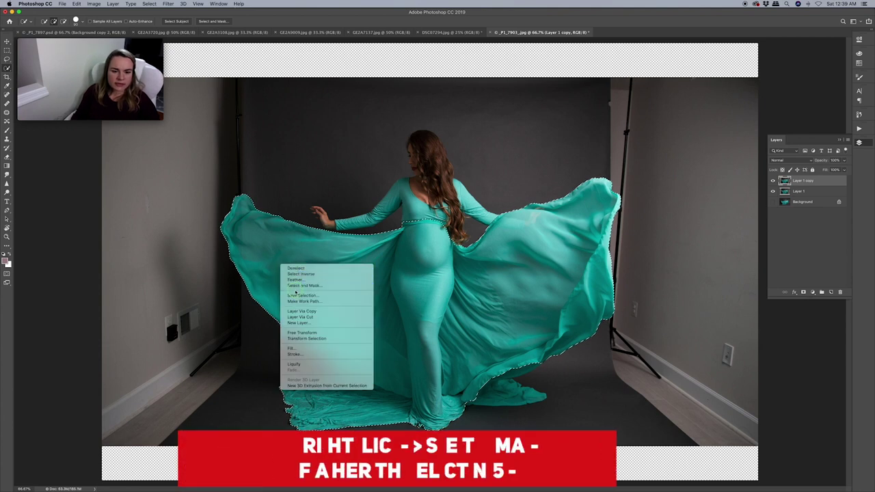
pyautogui.click(301, 285)
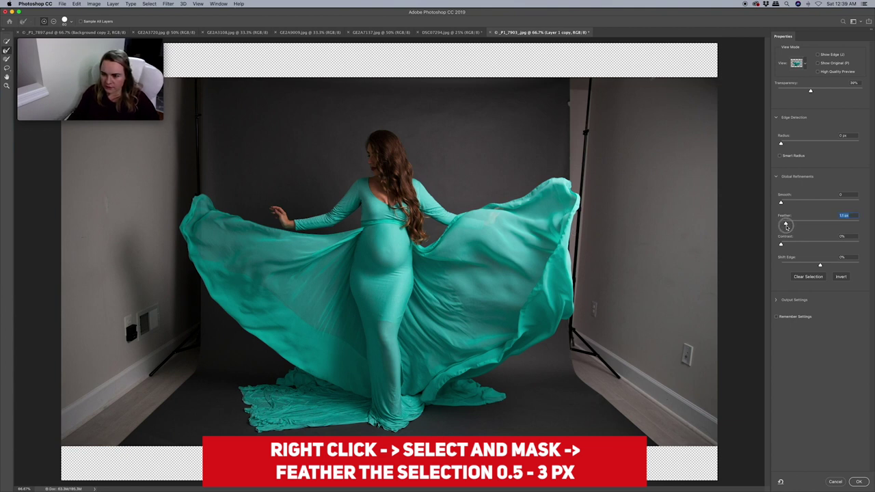
pyautogui.click(859, 482)
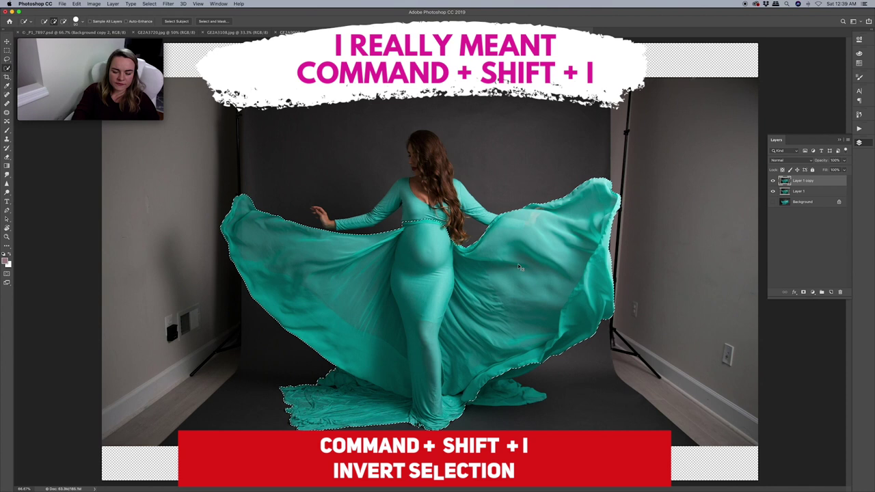
pyautogui.press('super+shift+i')
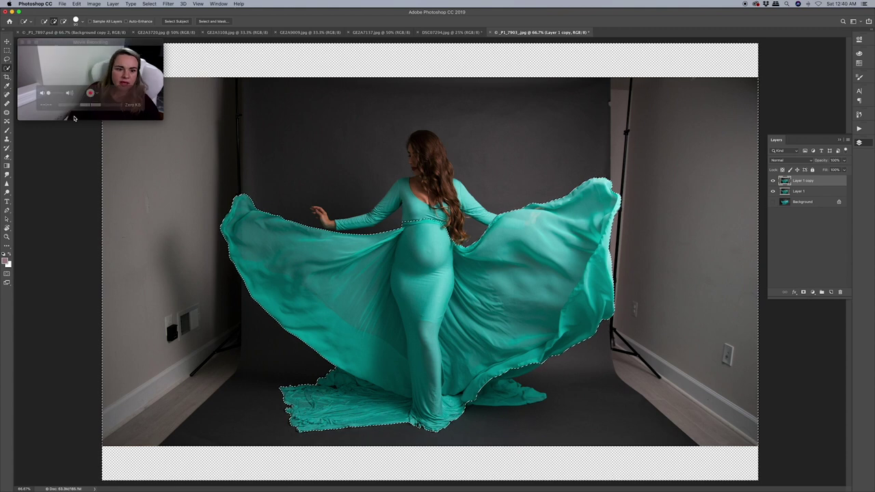
# - Set the Clone Stamp to 100% opacity and flow, and clone dark backdrop over the upper stand left of the dress
pyautogui.click(6, 139)
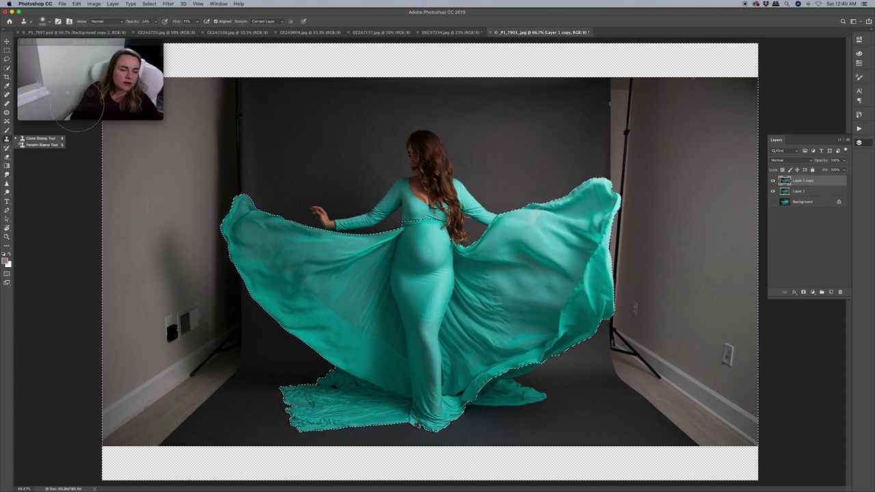
pyautogui.moveTo(176, 21); pyautogui.dragTo(215, 32)
pyautogui.click(156, 22)
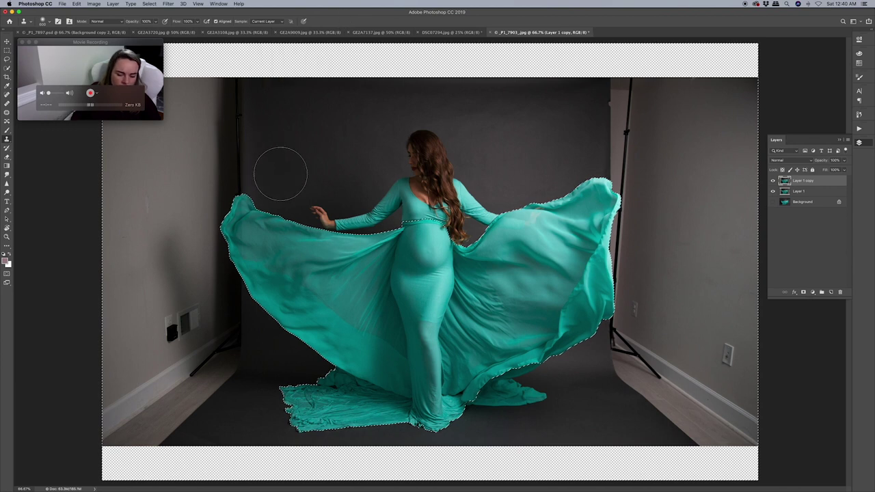
pyautogui.keyDown('alt'); pyautogui.click(273, 164); pyautogui.keyUp('alt')
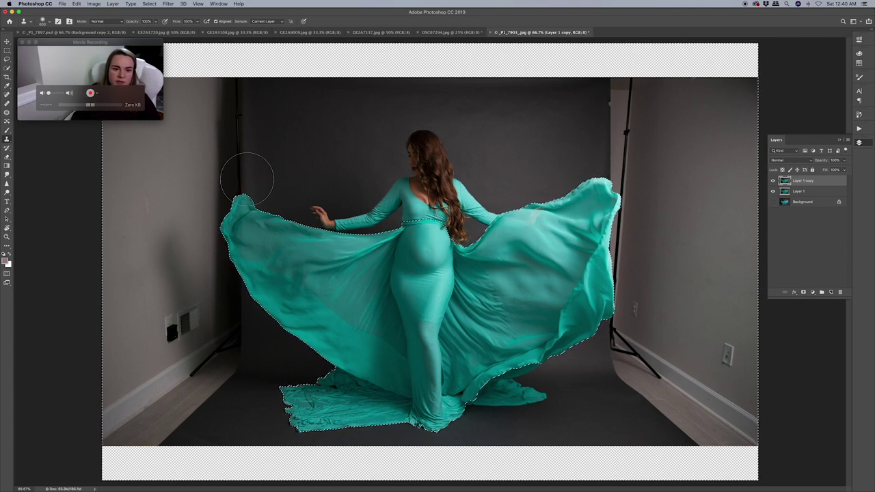
pyautogui.moveTo(232, 177)
pyautogui.mouseDown()
pyautogui.moveTo(243, 140)
pyautogui.moveTo(222, 131)
pyautogui.moveTo(220, 114)
pyautogui.moveTo(235, 99)
pyautogui.mouseUp()
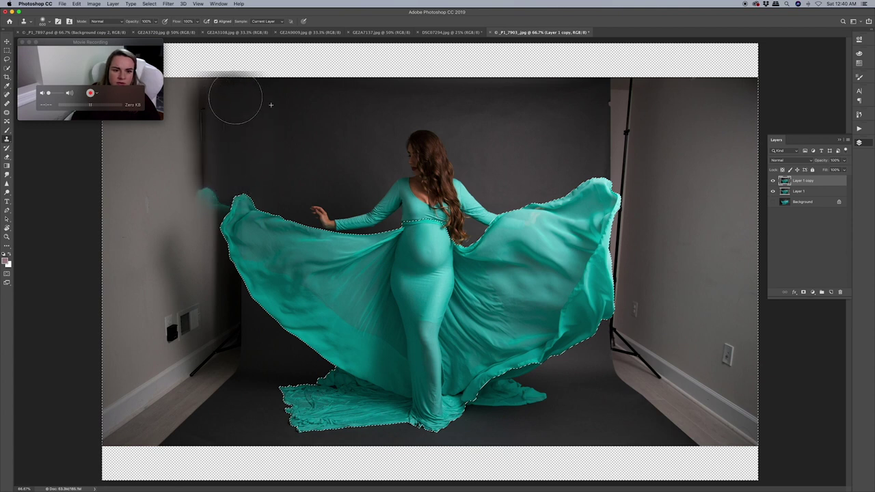
# - Clone backdrop over the wall, wall vent and stand base left of the dress, using a smaller brush for the lower area
pyautogui.keyDown('alt'); pyautogui.click(274, 177); pyautogui.keyUp('alt')
pyautogui.moveTo(226, 307); pyautogui.dragTo(212, 147)
pyautogui.keyDown('alt'); pyautogui.click(281, 199); pyautogui.keyUp('alt')
pyautogui.press('[')
pyautogui.press('[')
pyautogui.press('[')
pyautogui.moveTo(222, 366)
pyautogui.mouseDown()
pyautogui.moveTo(191, 180)
pyautogui.moveTo(179, 377)
pyautogui.mouseUp()
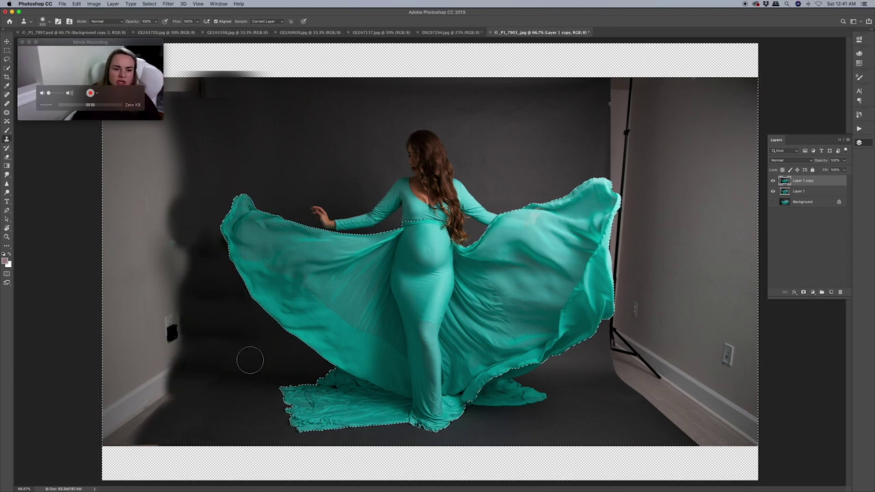
# - Undo the stray clone stroke near the dress's left edge and clone backdrop over the patchy upper-left edge of the photo
pyautogui.moveTo(256, 314)
pyautogui.mouseDown()
pyautogui.moveTo(247, 202)
pyautogui.moveTo(237, 268)
pyautogui.mouseUp()
pyautogui.press('super+z')
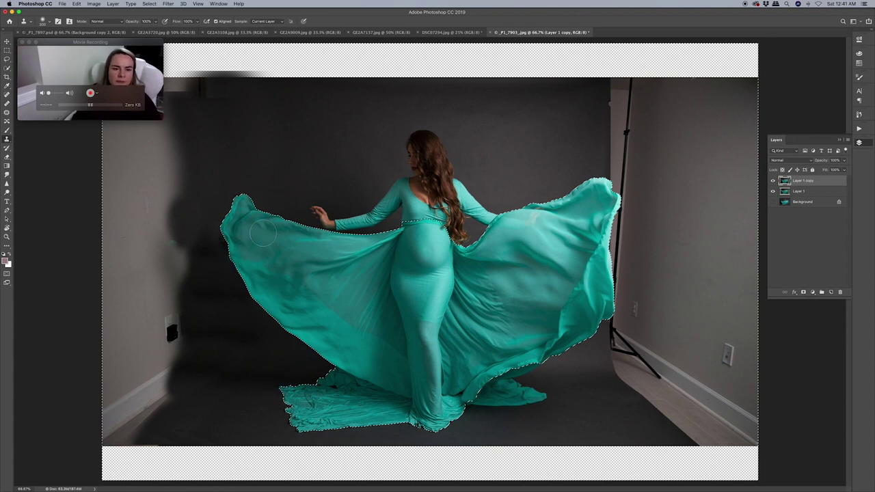
pyautogui.keyDown('alt'); pyautogui.click(215, 123); pyautogui.keyUp('alt')
pyautogui.moveTo(230, 86); pyautogui.dragTo(186, 80)
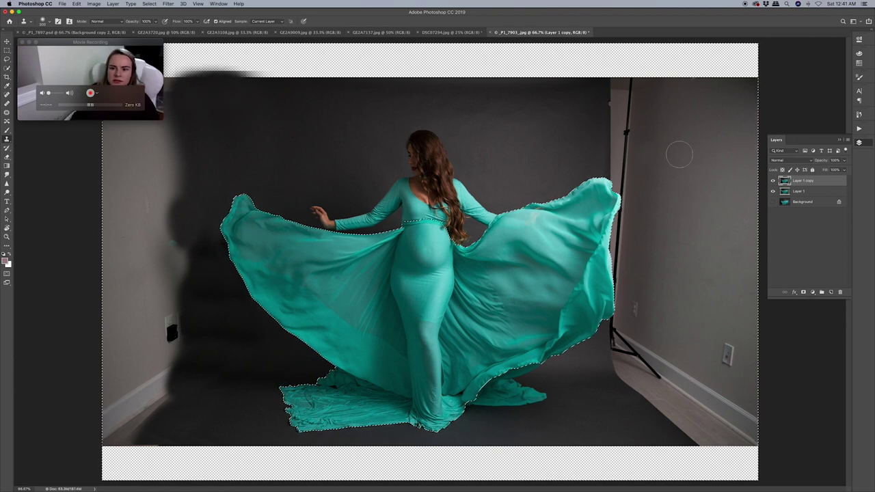
# - Clone backdrop over the upper light stand and adjoining wall to the right of the dress
pyautogui.keyDown('alt'); pyautogui.click(574, 163); pyautogui.keyUp('alt')
pyautogui.moveTo(621, 168)
pyautogui.mouseDown()
pyautogui.moveTo(613, 172)
pyautogui.moveTo(627, 163)
pyautogui.moveTo(623, 107)
pyautogui.moveTo(650, 88)
pyautogui.mouseUp()
pyautogui.rightClick(564, 102)
pyautogui.keyDown('alt'); pyautogui.click(594, 131); pyautogui.keyUp('alt')
pyautogui.moveTo(649, 143); pyautogui.dragTo(630, 236)
# - Clone backdrop and floor over the stand base, baseboard and lower wall right of the dress, and clear the selection
pyautogui.keyDown('alt'); pyautogui.click(549, 166); pyautogui.keyUp('alt')
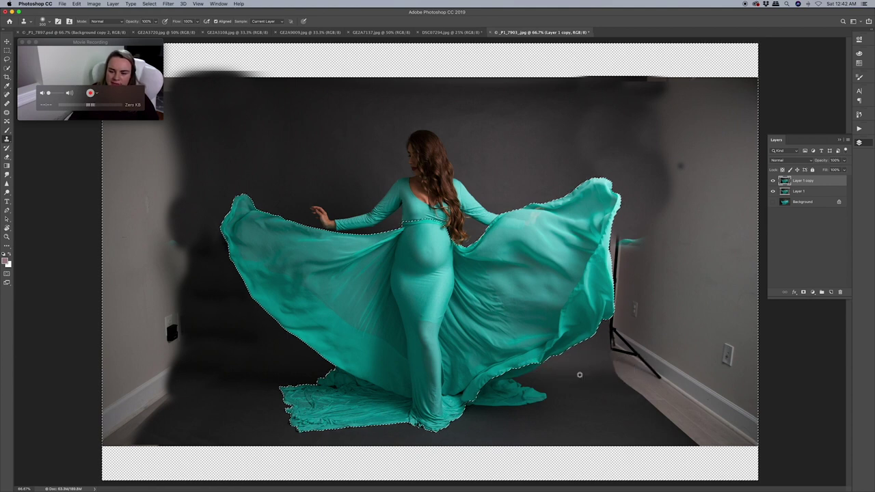
pyautogui.moveTo(615, 373)
pyautogui.mouseDown()
pyautogui.moveTo(629, 372)
pyautogui.moveTo(619, 348)
pyautogui.moveTo(662, 407)
pyautogui.moveTo(726, 441)
pyautogui.mouseUp()
pyautogui.moveTo(619, 345); pyautogui.dragTo(642, 246)
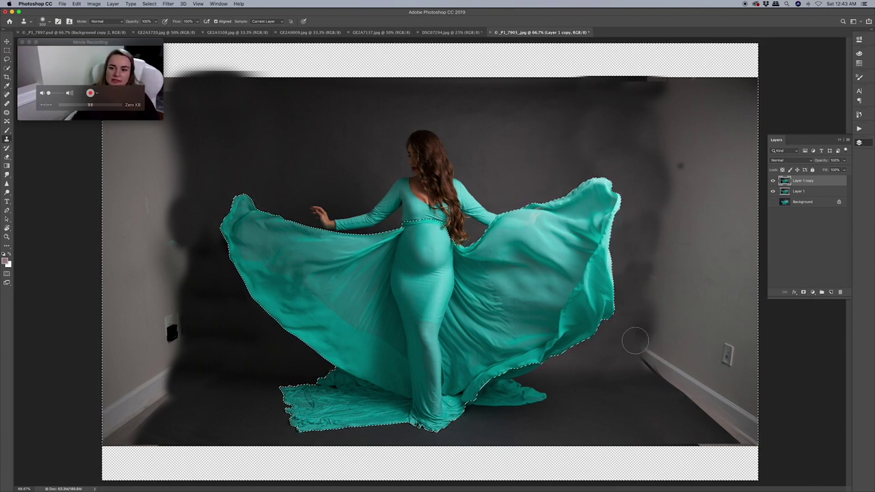
pyautogui.moveTo(656, 350)
pyautogui.mouseDown()
pyautogui.moveTo(697, 392)
pyautogui.moveTo(697, 374)
pyautogui.mouseUp()
pyautogui.moveTo(647, 190); pyautogui.dragTo(694, 351)
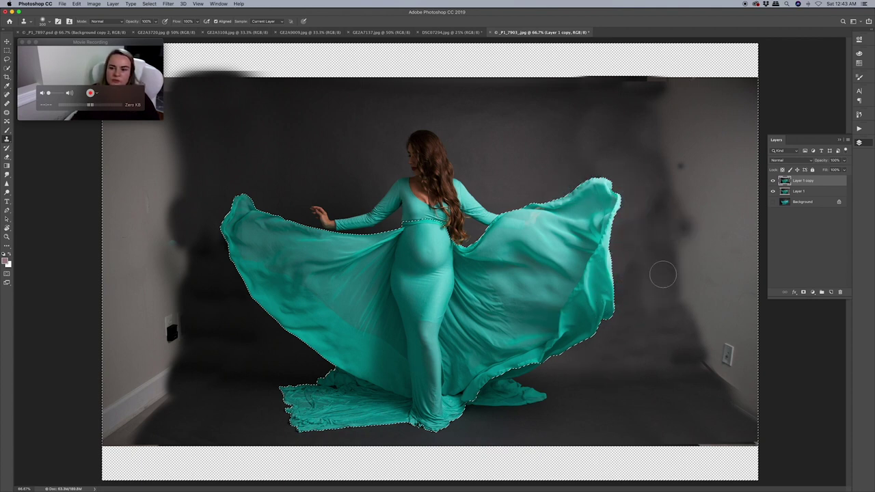
pyautogui.click(646, 179)
pyautogui.press('super+d')
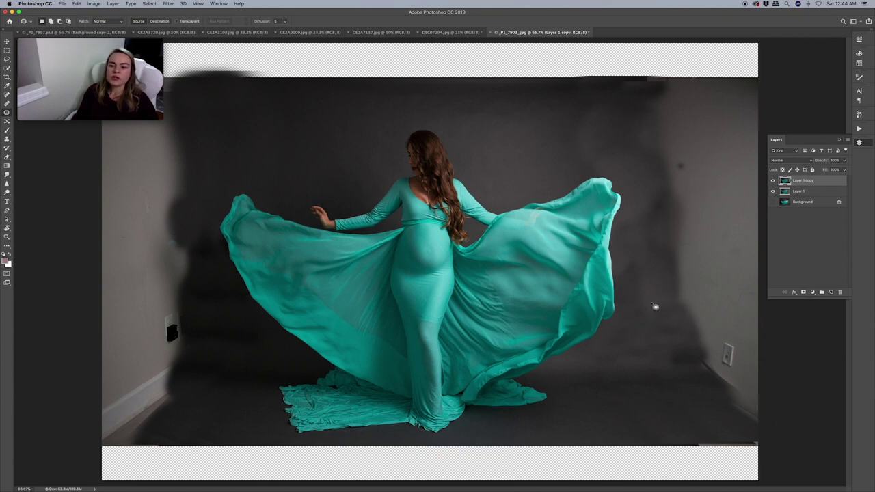
# - Patch the blotchy cloned areas of the backdrop above and beside the fabric's right side, undoing the last patch
pyautogui.moveTo(617, 111)
pyautogui.mouseDown()
pyautogui.moveTo(593, 151)
pyautogui.moveTo(612, 141)
pyautogui.mouseUp()
pyautogui.moveTo(596, 133); pyautogui.dragTo(544, 147)
pyautogui.press('super+d')
pyautogui.moveTo(620, 149)
pyautogui.mouseDown()
pyautogui.moveTo(601, 170)
pyautogui.moveTo(618, 156)
pyautogui.mouseUp()
pyautogui.moveTo(609, 158)
pyautogui.mouseDown()
pyautogui.moveTo(590, 109)
pyautogui.moveTo(547, 141)
pyautogui.moveTo(567, 128)
pyautogui.mouseUp()
pyautogui.moveTo(558, 128)
pyautogui.mouseDown()
pyautogui.moveTo(504, 96)
pyautogui.moveTo(497, 122)
pyautogui.mouseUp()
pyautogui.moveTo(643, 297)
pyautogui.mouseDown()
pyautogui.moveTo(651, 298)
pyautogui.moveTo(617, 354)
pyautogui.mouseUp()
pyautogui.press('super+z')
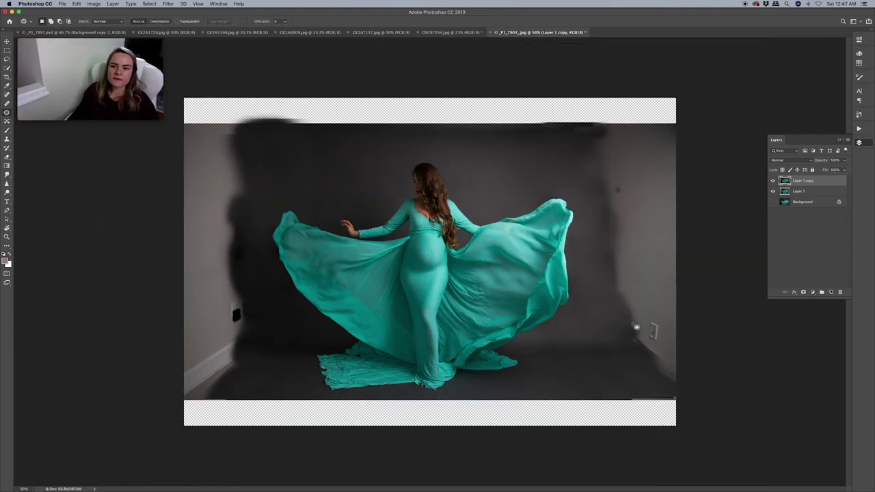
# - Select the left section of the photo and stretch it outward to about 119% width with Free Transform
pyautogui.click(7, 50)
pyautogui.moveTo(44, 53); pyautogui.dragTo(44, 53)
pyautogui.moveTo(184, 97); pyautogui.dragTo(342, 449)
pyautogui.hotkey('ctrl', 't')
pyautogui.moveTo(184, 262); pyautogui.dragTo(156, 261)
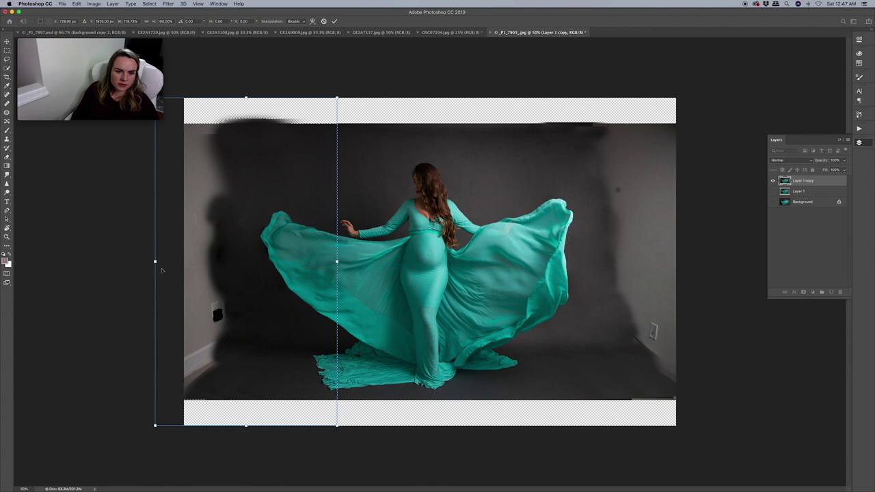
pyautogui.press('Return')
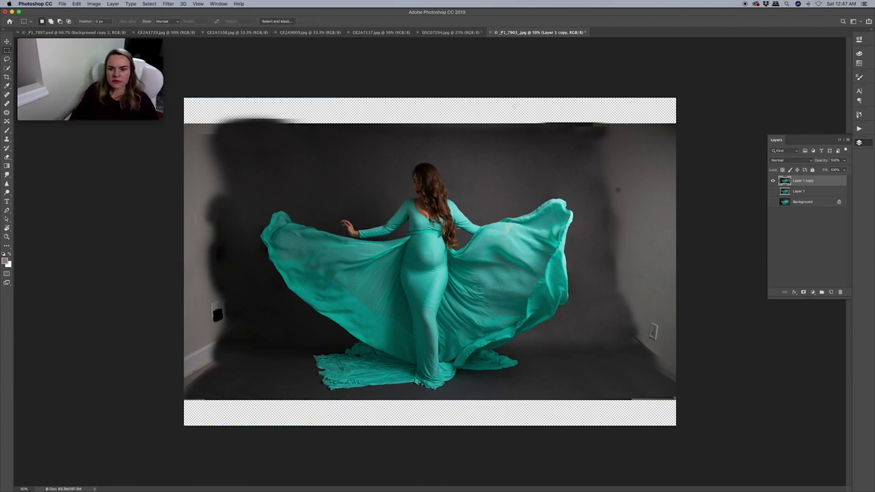
# - Select the right section of the photo from the fabric outward and stretch it past the canvas edge with Free Transform
pyautogui.moveTo(521, 96); pyautogui.dragTo(677, 426)
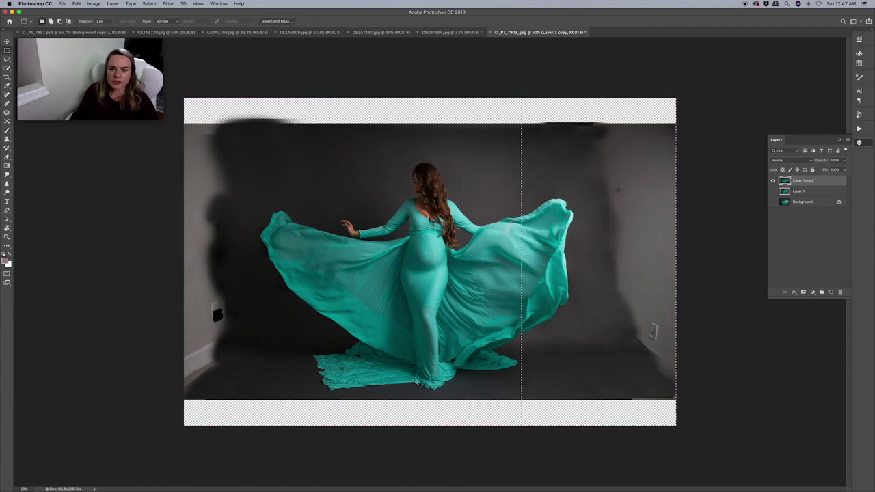
pyautogui.press('super+t')
pyautogui.moveTo(681, 265); pyautogui.dragTo(704, 265)
pyautogui.press('Return')
# - Stretch the photo's upper strip upward and its lower strip downward with Free Transform, and clear the selection
pyautogui.moveTo(181, 96); pyautogui.dragTo(811, 161)
pyautogui.press('super+t')
pyautogui.moveTo(433, 97)
pyautogui.mouseDown()
pyautogui.moveTo(438, 34)
pyautogui.moveTo(437, 86)
pyautogui.mouseUp()
pyautogui.press('Return')
pyautogui.moveTo(704, 437); pyautogui.dragTo(859, 483)
pyautogui.press('super+t')
pyautogui.moveTo(436, 420); pyautogui.dragTo(432, 427)
pyautogui.press('Return')
pyautogui.press('super+d')
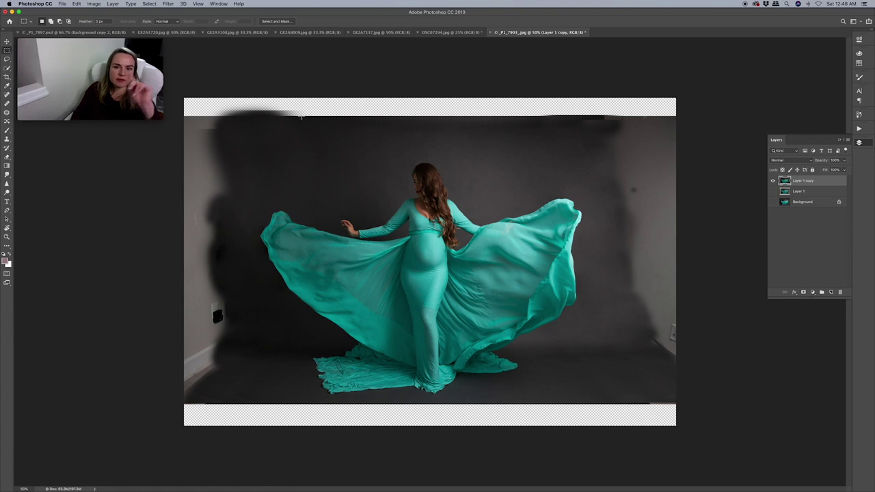
# - Select the empty strip along the top of the canvas with some backdrop and fill it using Content-Aware
pyautogui.moveTo(179, 92); pyautogui.dragTo(786, 126)
pyautogui.rightClick(629, 110)
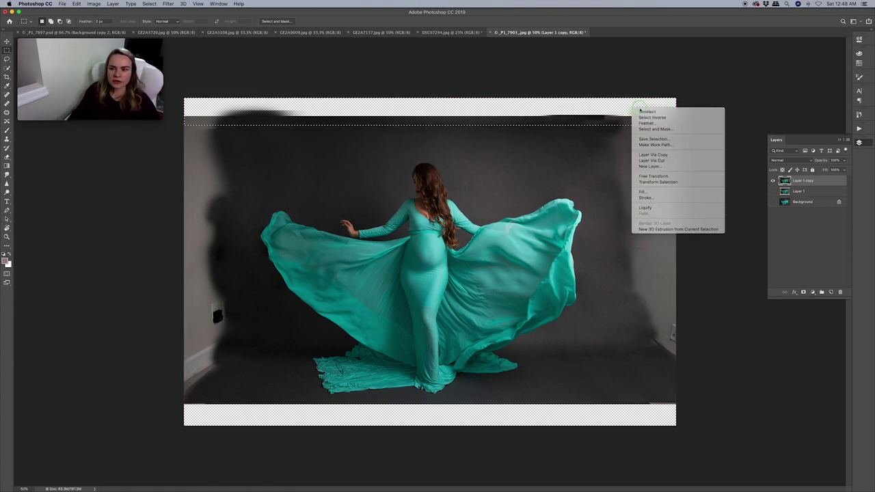
pyautogui.click(677, 192)
pyautogui.press('Return')
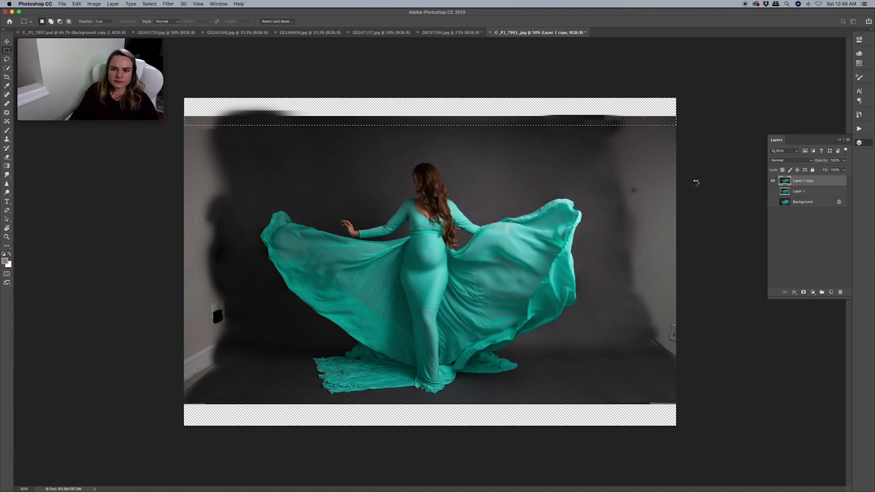
# - Select the empty strip along the bottom of the canvas, fill it using Content-Aware, and clear the selection
pyautogui.moveTo(182, 402); pyautogui.dragTo(848, 465)
pyautogui.rightClick(438, 363)
pyautogui.click(453, 451)
pyautogui.press('Return')
pyautogui.hotkey('ctrl', 'd')
# - Lasso the remaining wall along the photo's left edge, fill it using Content-Aware, and clear the selection
pyautogui.press('l')
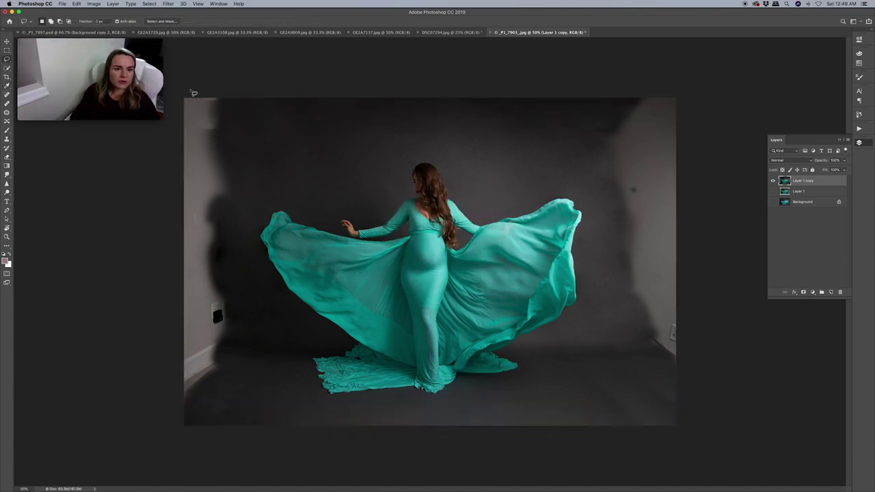
pyautogui.moveTo(247, 90)
pyautogui.mouseDown()
pyautogui.moveTo(230, 391)
pyautogui.moveTo(121, 406)
pyautogui.moveTo(185, 129)
pyautogui.mouseUp()
pyautogui.rightClick(202, 170)
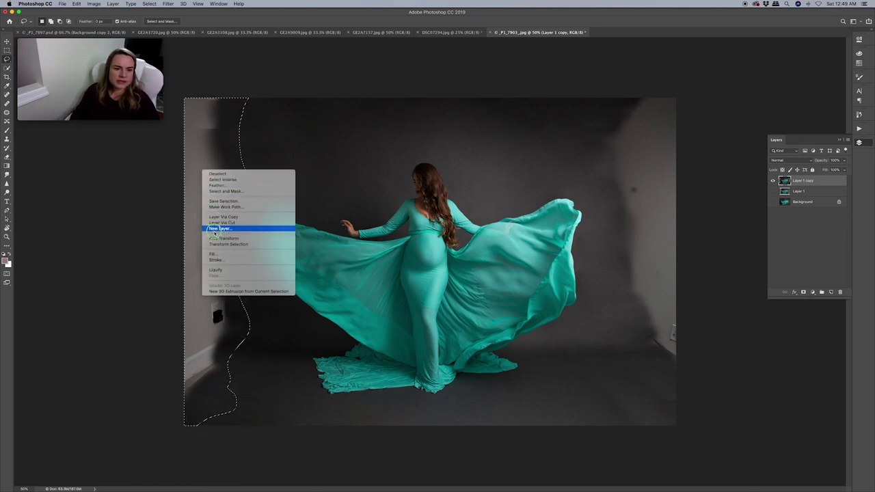
pyautogui.click(213, 254)
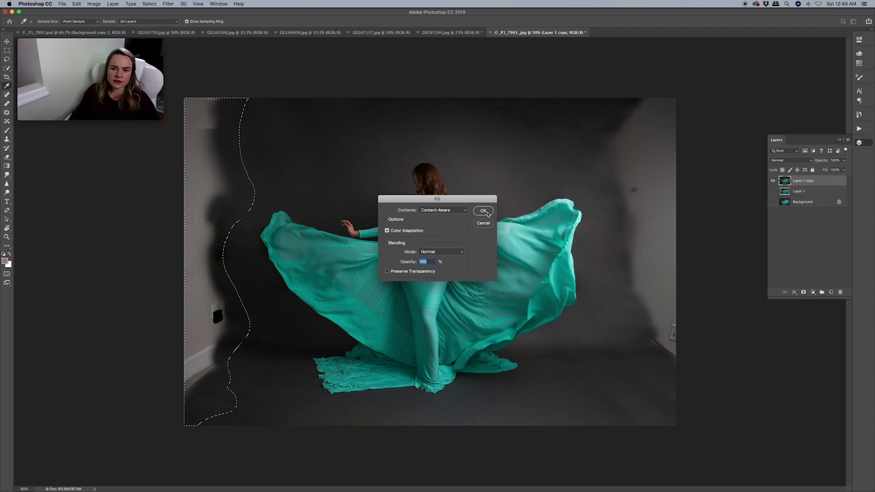
pyautogui.press('Return')
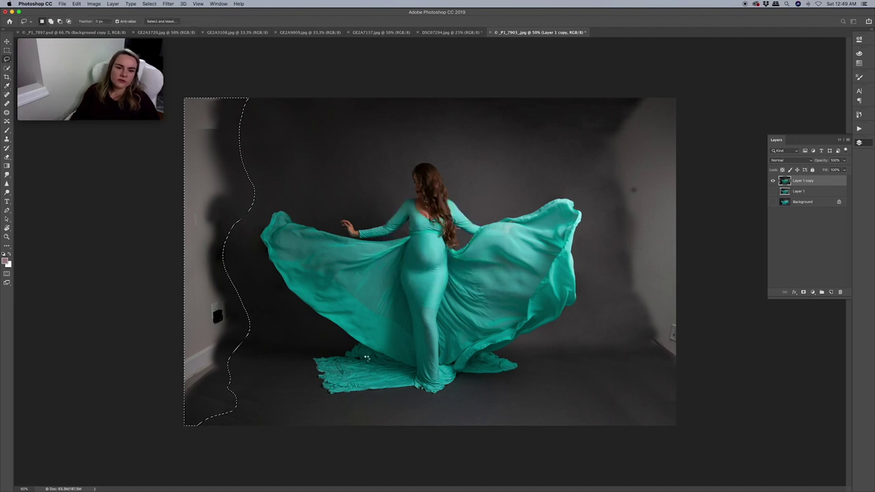
pyautogui.press('super+d')
# - Lasso the remaining wall along the photo's right edge, fill it using Content-Aware, and clear the selection
pyautogui.moveTo(624, 93)
pyautogui.mouseDown()
pyautogui.moveTo(601, 198)
pyautogui.moveTo(674, 95)
pyautogui.mouseUp()
pyautogui.rightClick(637, 159)
pyautogui.click(657, 253)
pyautogui.press('Return')
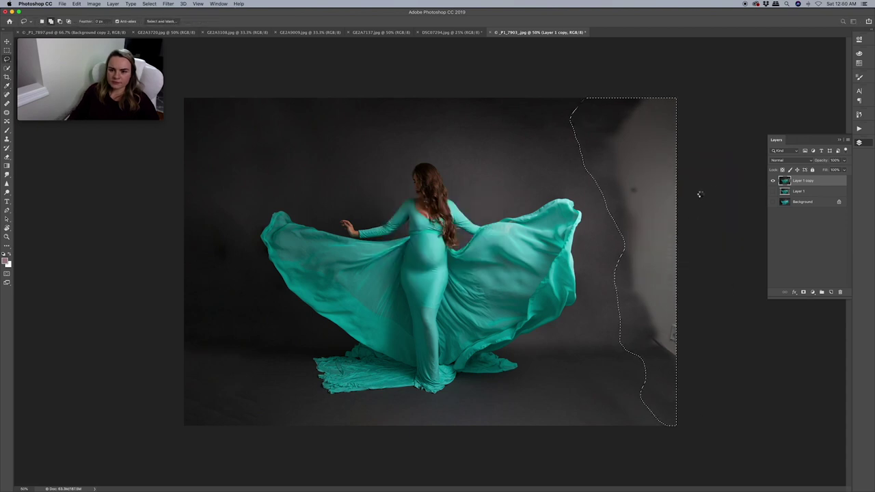
pyautogui.hotkey('ctrl', 'd')
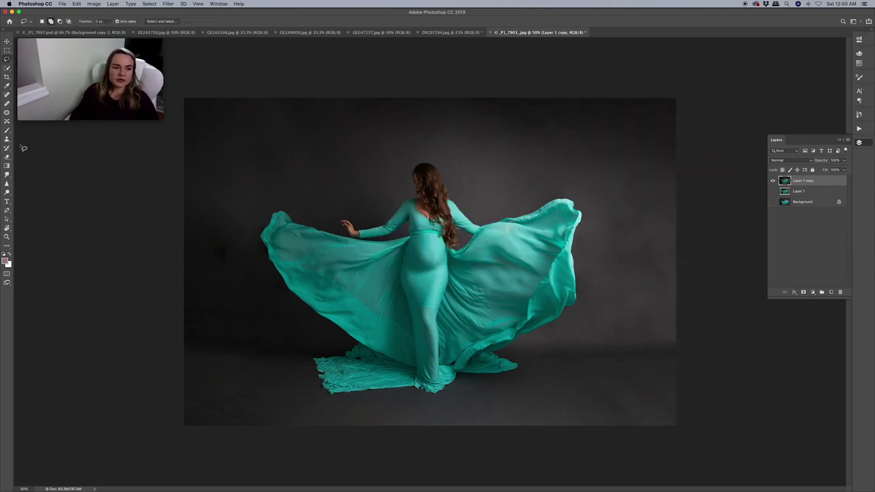
# - Patch the uneven spots on the floor on both sides of the dress and on the backdrop to its right
pyautogui.click(7, 113)
pyautogui.moveTo(237, 383)
pyautogui.mouseDown()
pyautogui.moveTo(258, 399)
pyautogui.moveTo(204, 396)
pyautogui.moveTo(198, 430)
pyautogui.moveTo(249, 409)
pyautogui.moveTo(203, 371)
pyautogui.moveTo(235, 390)
pyautogui.mouseUp()
pyautogui.moveTo(611, 390)
pyautogui.mouseDown()
pyautogui.moveTo(660, 412)
pyautogui.moveTo(655, 419)
pyautogui.moveTo(562, 418)
pyautogui.mouseUp()
pyautogui.press('super+d')
pyautogui.moveTo(642, 198)
pyautogui.mouseDown()
pyautogui.moveTo(625, 201)
pyautogui.moveTo(650, 191)
pyautogui.moveTo(650, 154)
pyautogui.mouseUp()
pyautogui.press('super+d')
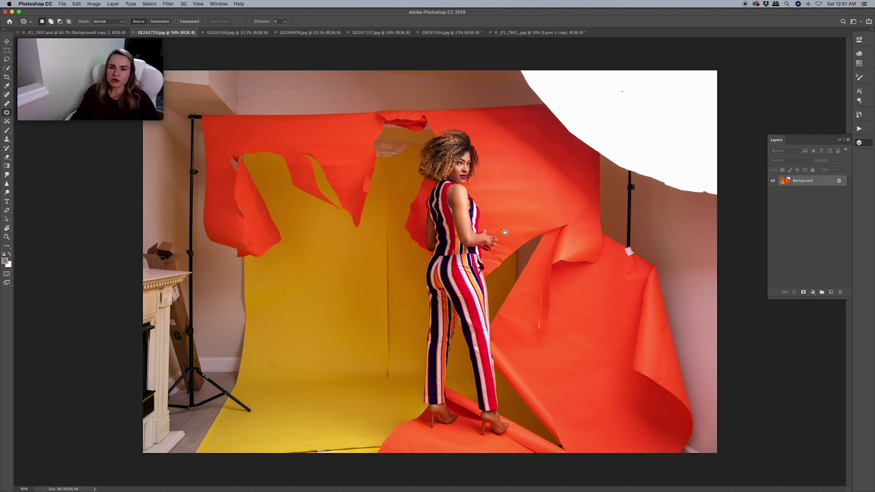
# - In the GE2A3720.jpg photo, duplicate the Background layer
pyautogui.hotkey('ctrl', 'j')
pyautogui.hotkey('ctrl', '-')
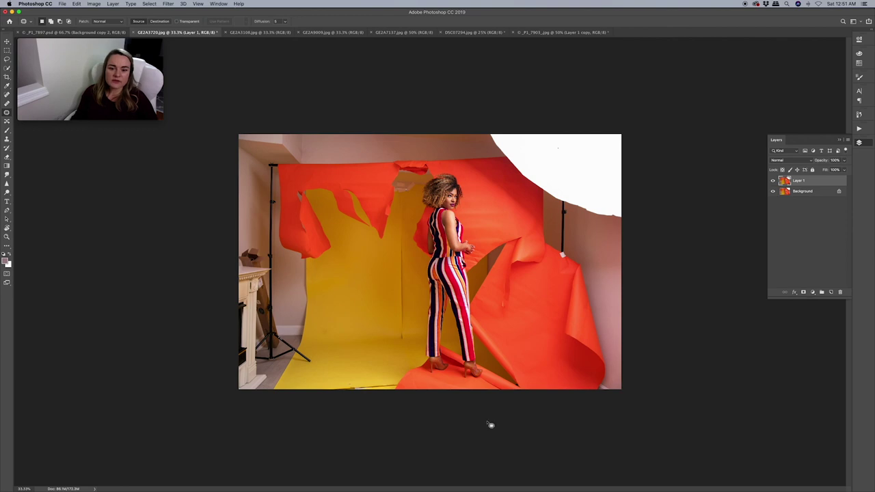
# - Extend the canvas with the Crop tool beyond the photo's left and bottom edges
pyautogui.press('c')
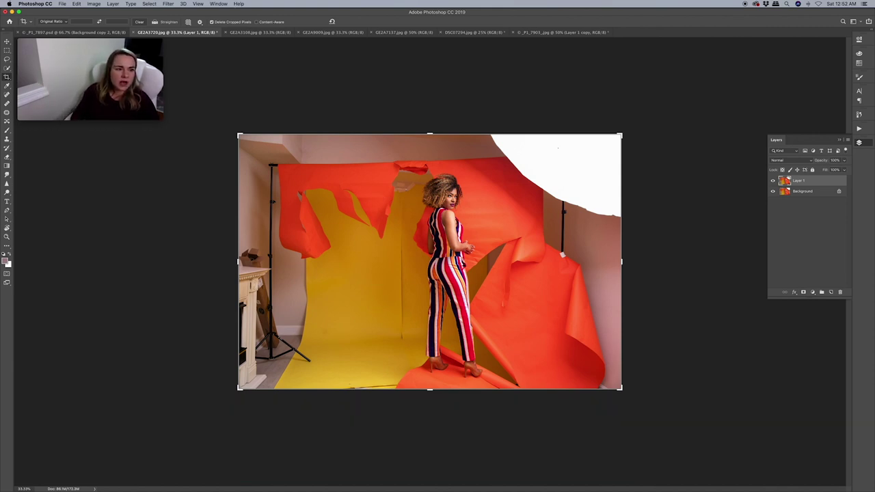
pyautogui.click(7, 77)
pyautogui.click(206, 250)
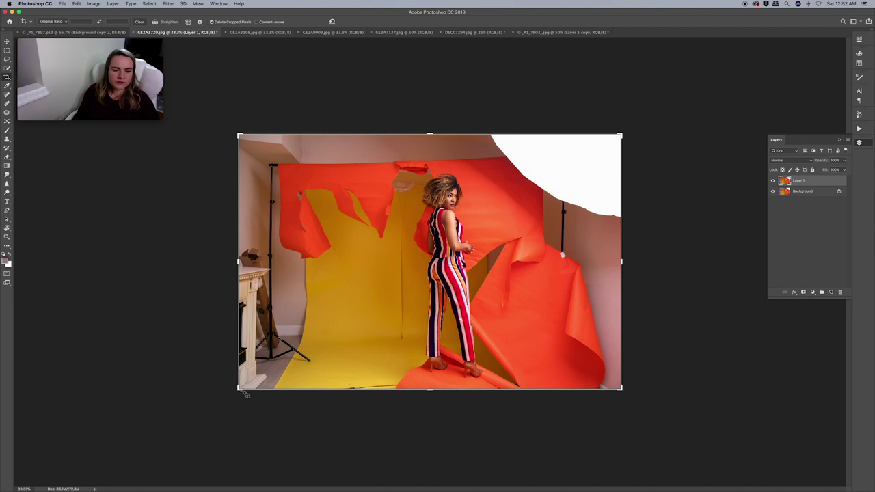
pyautogui.moveTo(236, 386); pyautogui.dragTo(248, 403)
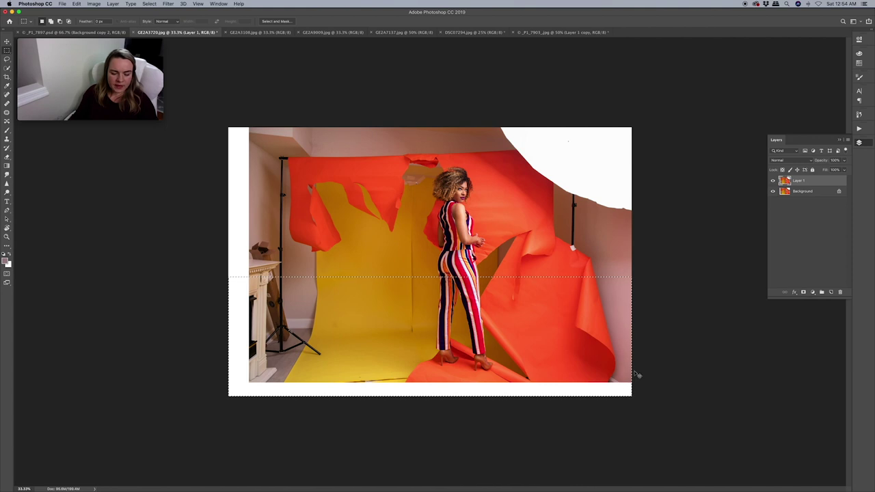
# - Stretch the selected lower half of the photo downward with Free Transform to cover most of the blank bottom strip
pyautogui.press('super+t')
pyautogui.moveTo(430, 394); pyautogui.dragTo(432, 406)
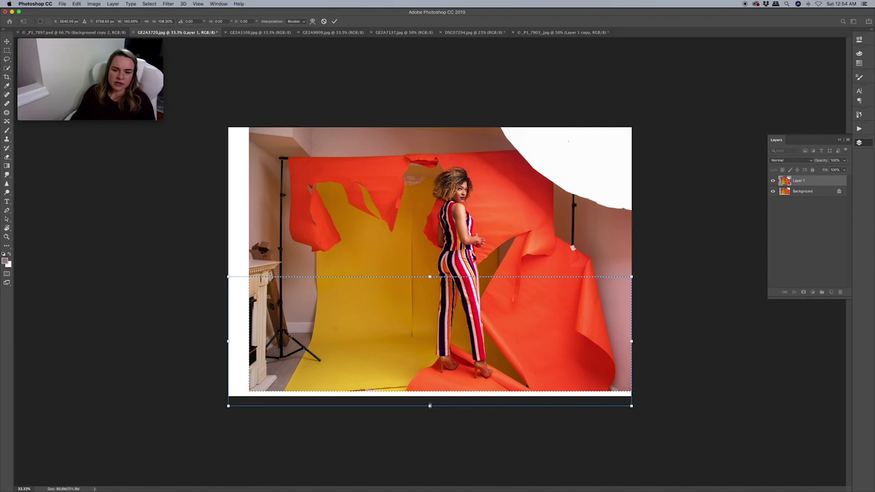
pyautogui.moveTo(430, 406); pyautogui.dragTo(430, 415)
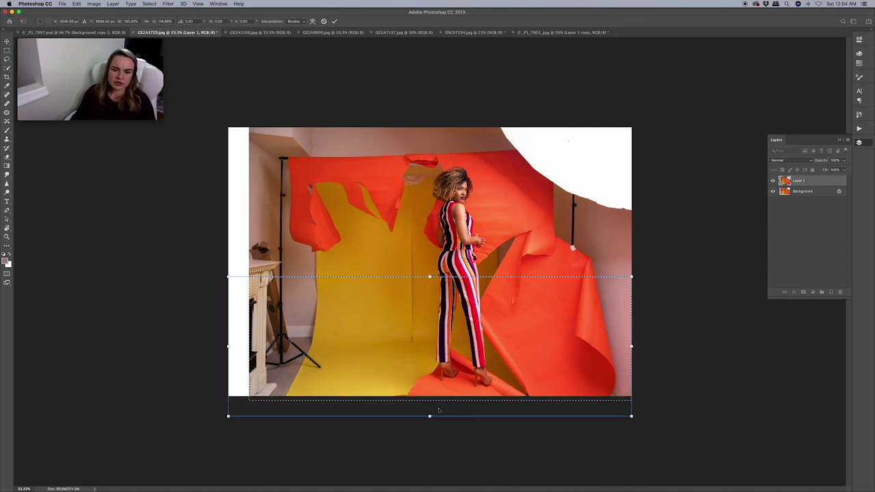
pyautogui.moveTo(434, 407); pyautogui.dragTo(434, 403)
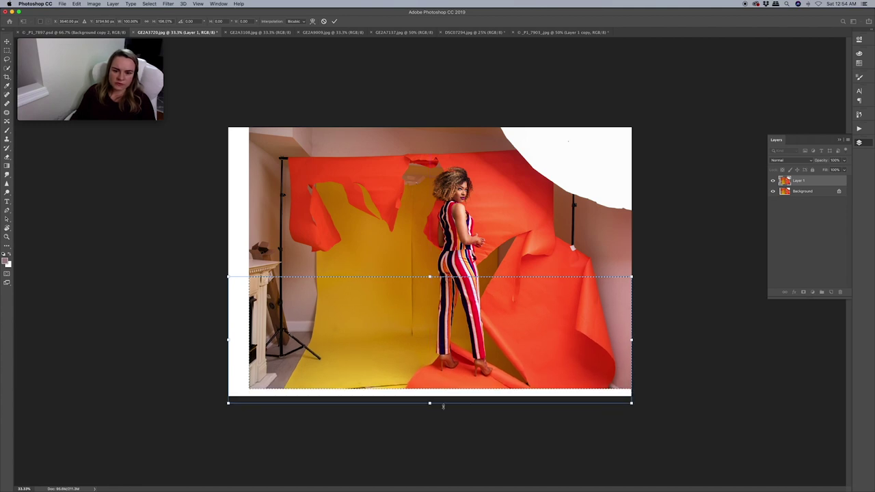
pyautogui.press('Return')
# - Select the remaining blank strip along the bottom, fill it using Content-Aware, and clear the selection
pyautogui.moveTo(228, 386); pyautogui.dragTo(777, 433)
pyautogui.moveTo(214, 394); pyautogui.dragTo(829, 461)
pyautogui.rightClick(449, 391)
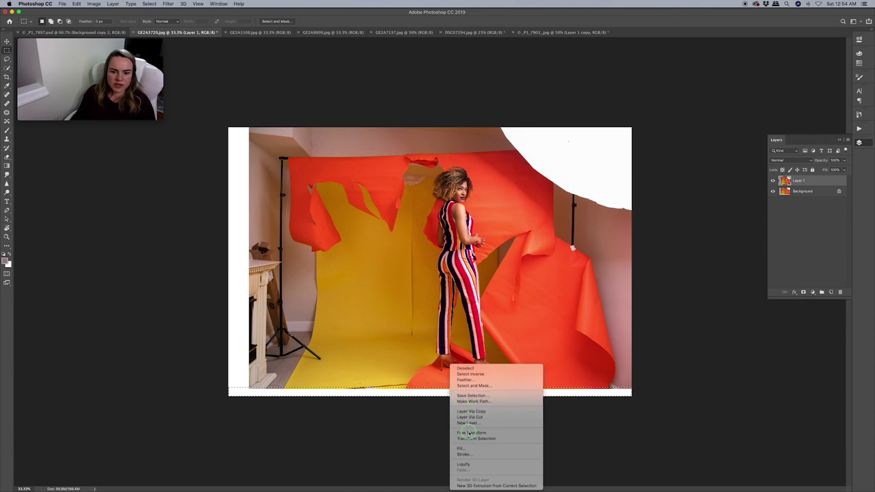
pyautogui.click(470, 448)
pyautogui.press('Return')
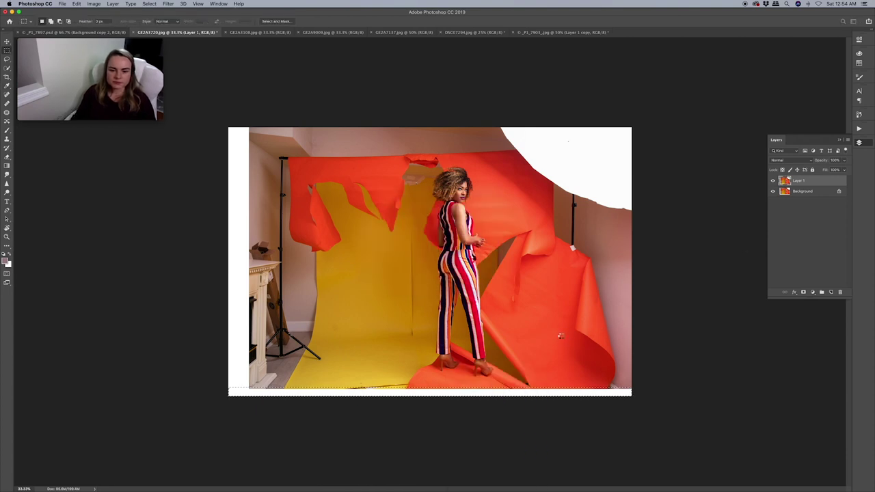
pyautogui.press('super+d')
# - Patch the dark mark at the bottom of the yellow floor and spot-heal the vertical seam in the yellow backdrop
pyautogui.press('j')
pyautogui.moveTo(394, 385)
pyautogui.mouseDown()
pyautogui.moveTo(351, 388)
pyautogui.moveTo(391, 387)
pyautogui.mouseUp()
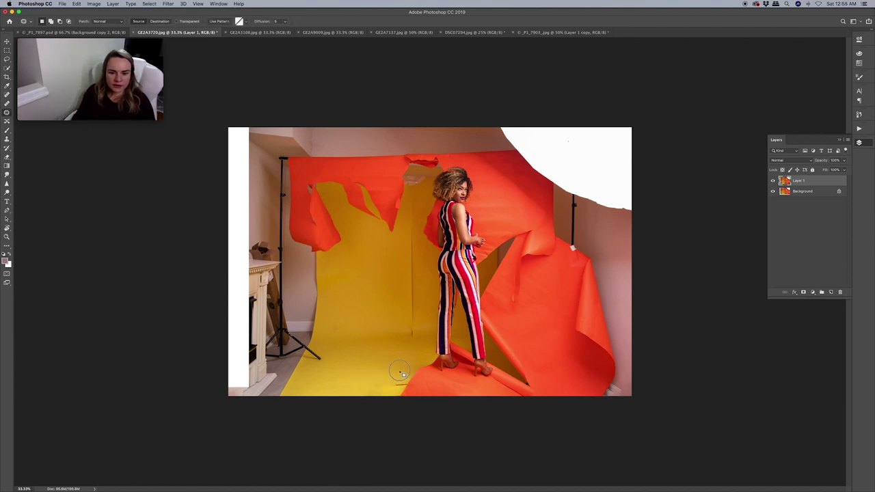
pyautogui.click(7, 94)
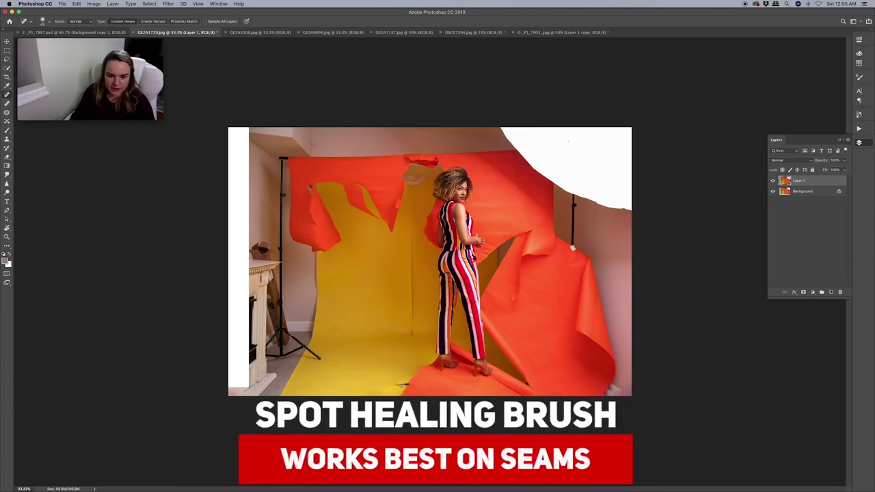
pyautogui.moveTo(412, 337); pyautogui.dragTo(413, 249)
pyautogui.moveTo(409, 180); pyautogui.dragTo(424, 179)
# - Patch the leftover seam traces on the yellow backdrop beside the woman and clear the selection
pyautogui.click(7, 112)
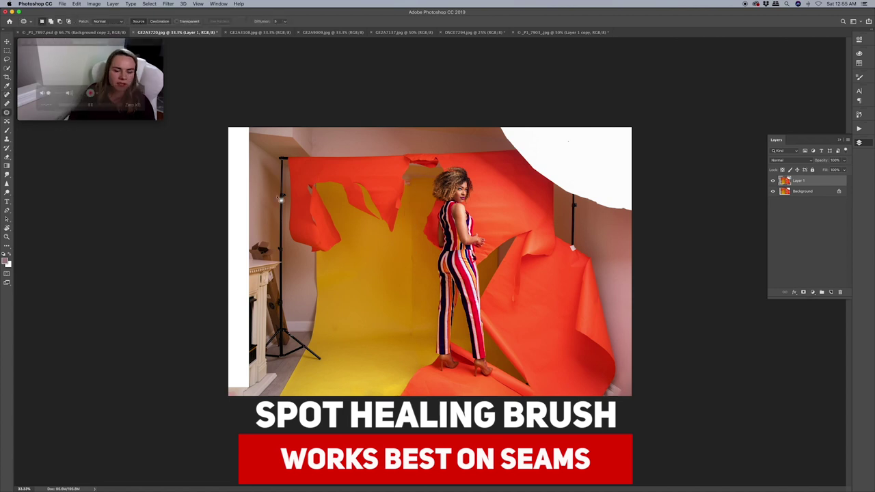
pyautogui.moveTo(404, 298); pyautogui.dragTo(401, 295)
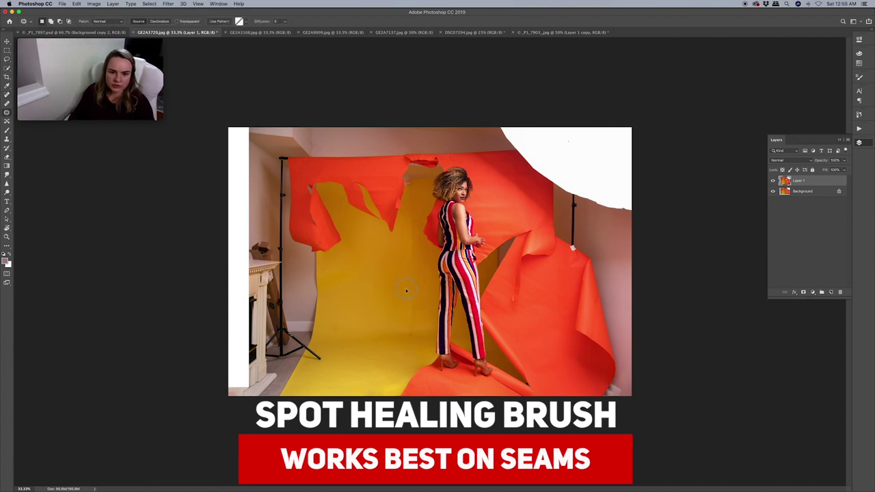
pyautogui.press('super+d')
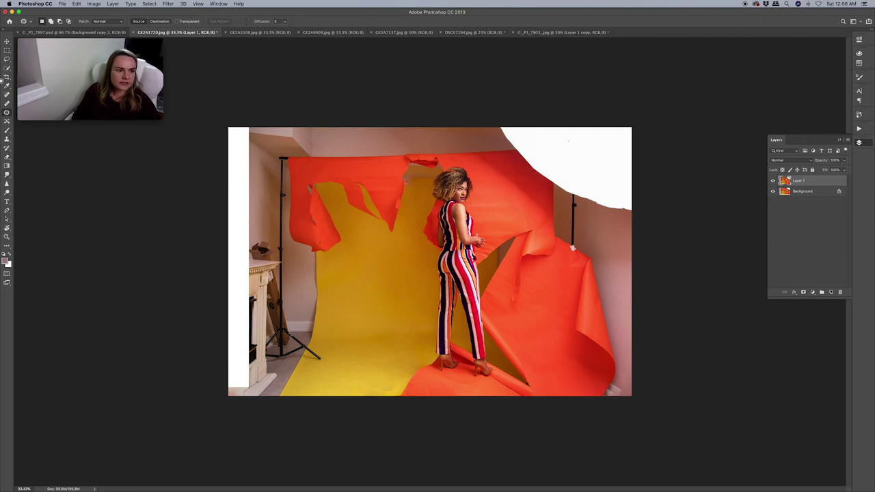
# - Quick-select the torn opening beside the woman's hair and clone yellow paper over the exposed wall, using a smaller brush
pyautogui.click(8, 69)
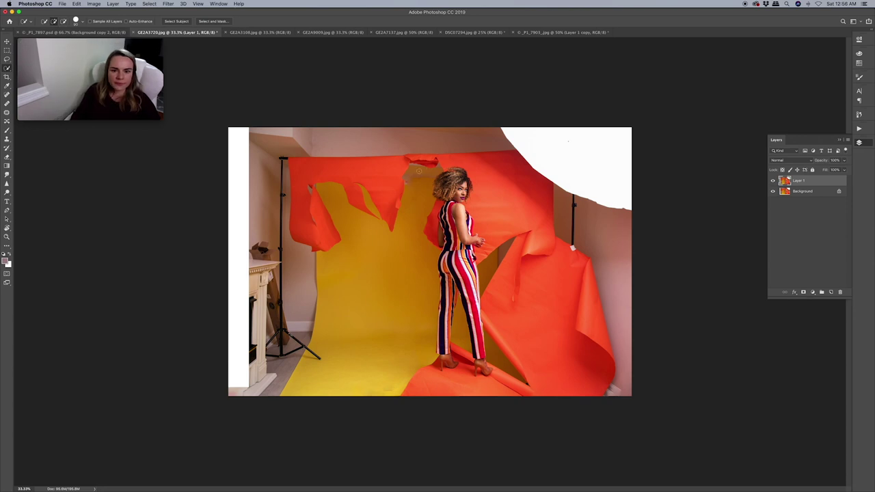
pyautogui.press('super+1')
pyautogui.click(7, 140)
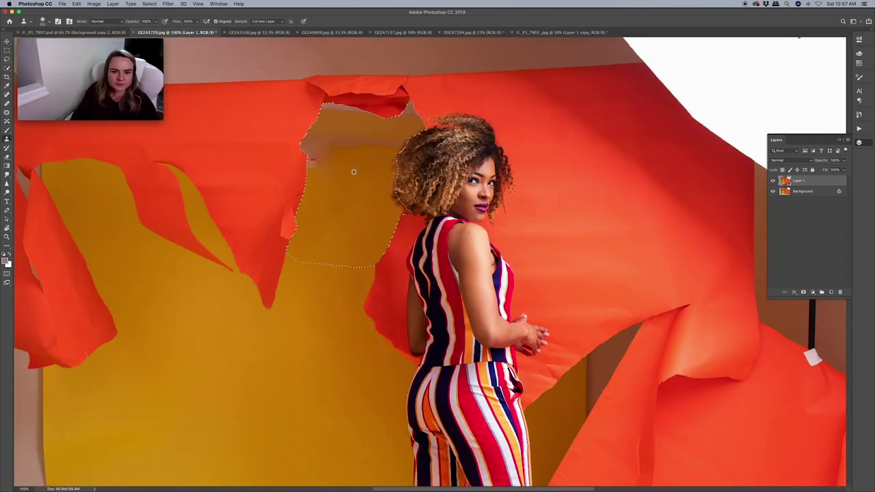
pyautogui.press('super+z')
pyautogui.click(356, 145)
pyautogui.press('[')
pyautogui.press('[')
pyautogui.press('[')
pyautogui.click(335, 134)
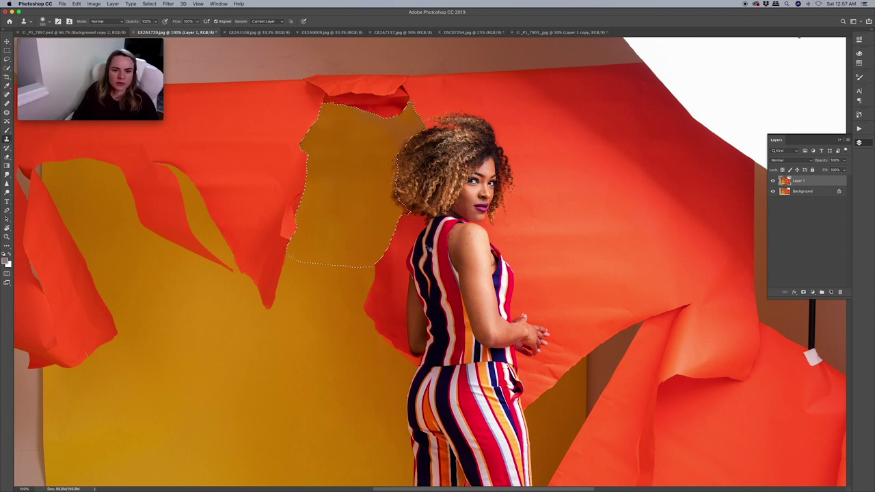
# - Clear the selection and patch the uneven yellow tones in the opening beside the woman's hair
pyautogui.press('super+d')
pyautogui.press('j')
pyautogui.moveTo(346, 119)
pyautogui.mouseDown()
pyautogui.moveTo(334, 167)
pyautogui.moveTo(342, 171)
pyautogui.mouseUp()
pyautogui.moveTo(348, 136); pyautogui.dragTo(352, 217)
pyautogui.moveTo(346, 192); pyautogui.dragTo(358, 177)
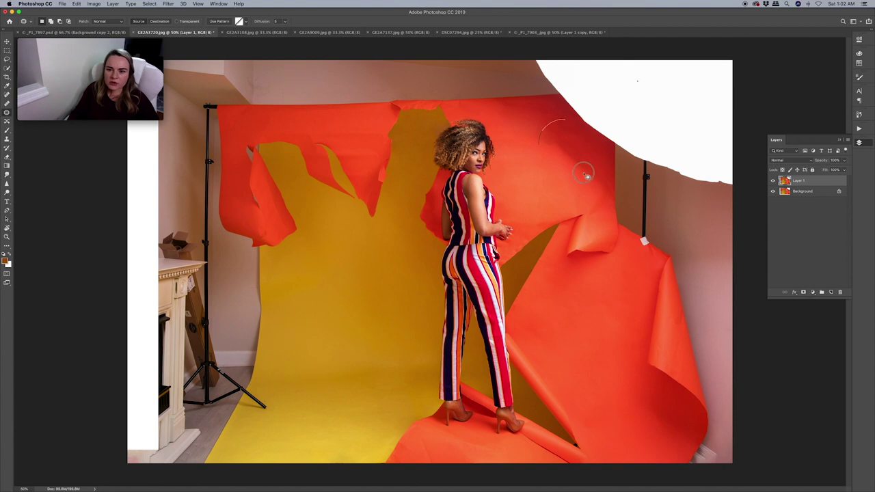
# - Patch the blotches on the orange backdrop between the woman's head and the white umbrella, and clear the selection
pyautogui.moveTo(592, 176)
pyautogui.mouseDown()
pyautogui.moveTo(578, 156)
pyautogui.moveTo(591, 174)
pyautogui.mouseUp()
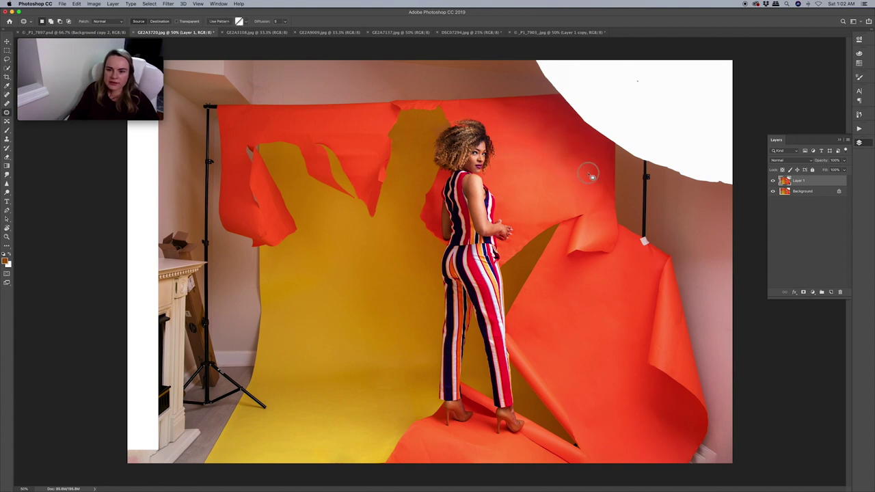
pyautogui.moveTo(533, 116); pyautogui.dragTo(559, 110)
pyautogui.press('super+d')
# - Quick-select the orange backdrop behind the woman, paint over it with sampled orange to even the color, and clear the selection
pyautogui.press('b')
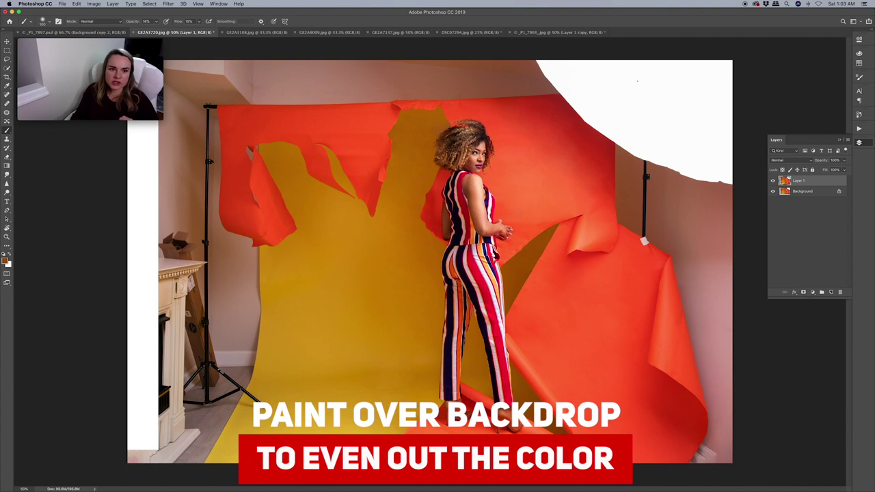
pyautogui.click(7, 68)
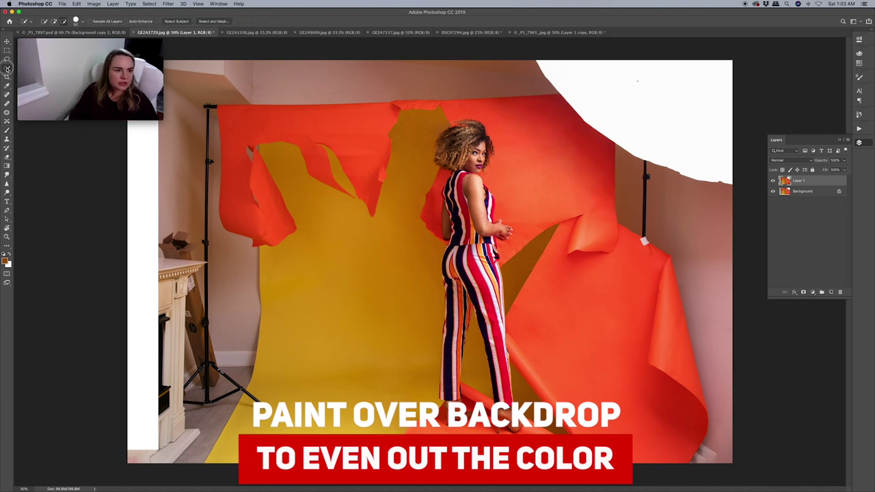
pyautogui.moveTo(502, 113); pyautogui.dragTo(588, 171)
pyautogui.click(6, 130)
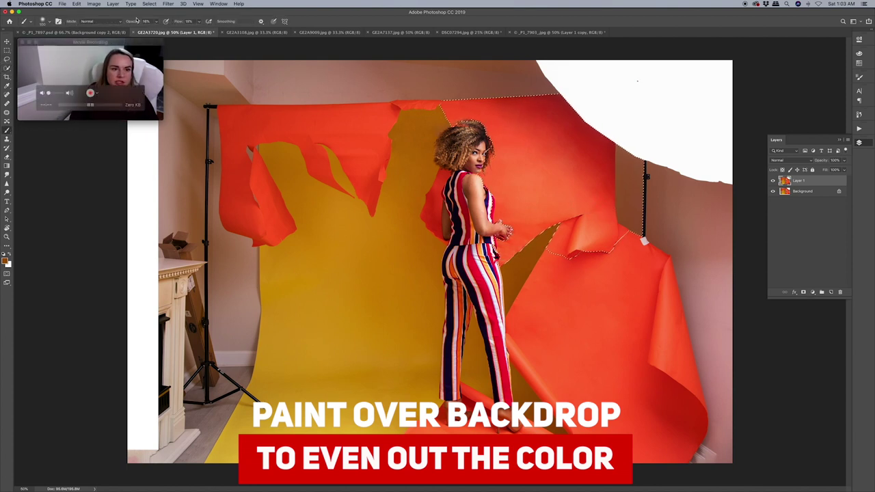
pyautogui.keyDown('alt'); pyautogui.click(529, 128); pyautogui.keyUp('alt')
pyautogui.keyDown('alt'); pyautogui.click(529, 127); pyautogui.keyUp('alt')
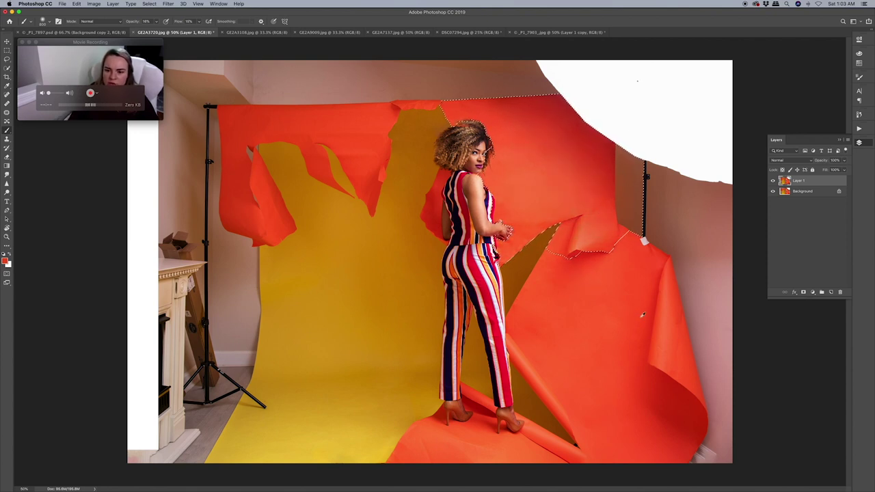
pyautogui.click(643, 309)
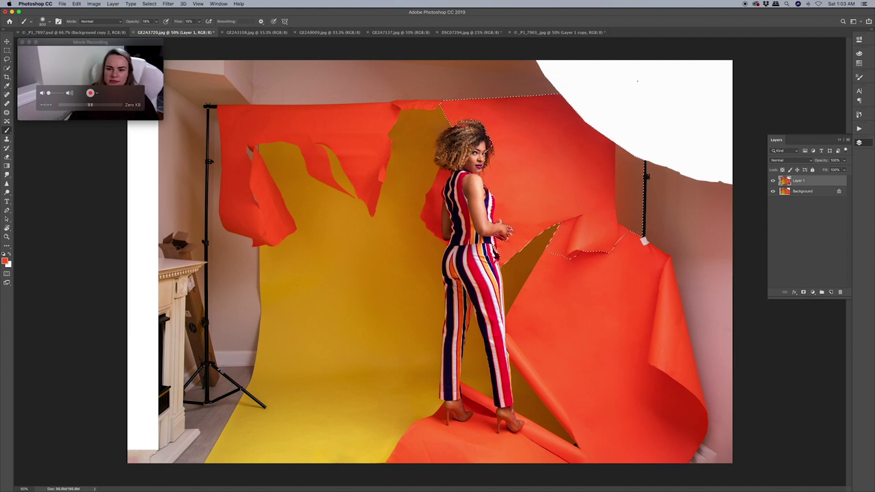
pyautogui.press('l')
pyautogui.press('super+d')
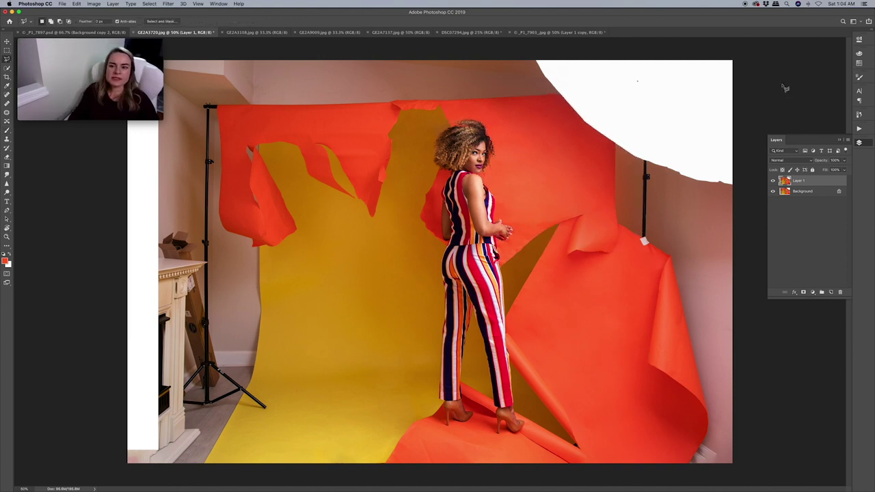
# - Select the photo's side with the white umbrella and stretch it outward past the right edge with Free Transform
pyautogui.click(7, 49)
pyautogui.moveTo(520, 51); pyautogui.dragTo(862, 488)
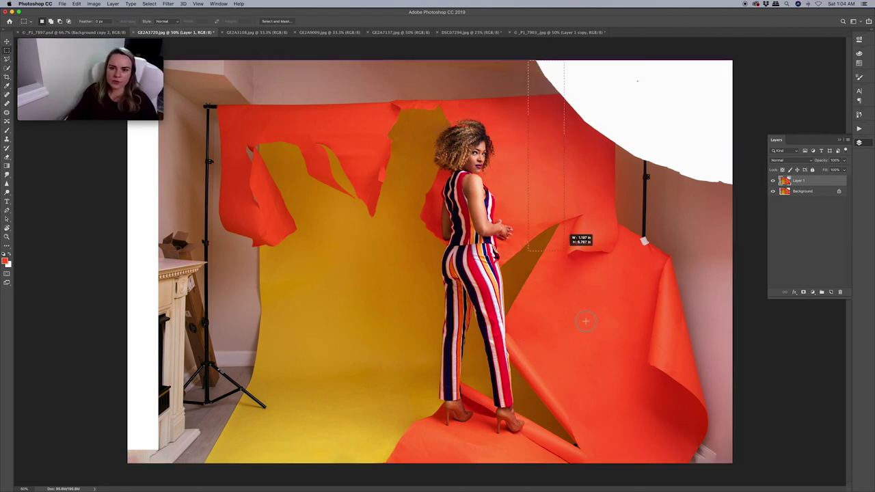
pyautogui.press('super+t')
pyautogui.moveTo(732, 262); pyautogui.dragTo(776, 262)
pyautogui.press('Return')
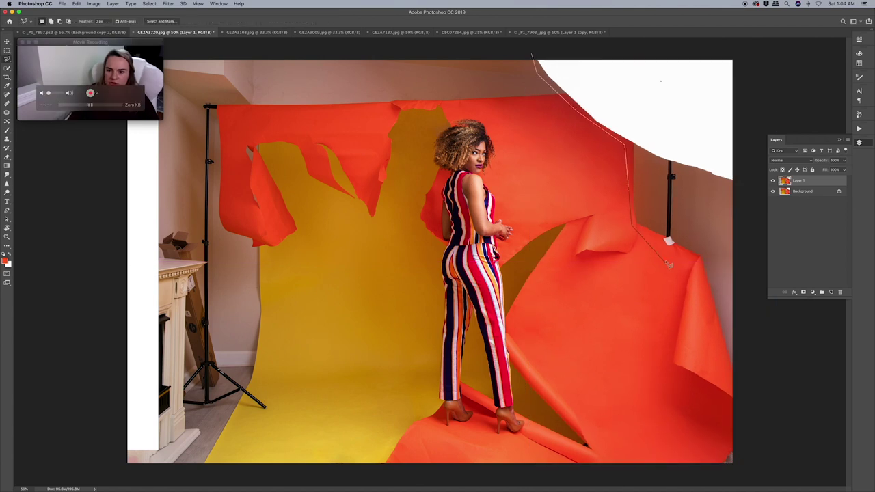
# - Fill the lassoed umbrella, light stand and wall area using Content-Aware
pyautogui.rightClick(677, 113)
pyautogui.click(688, 198)
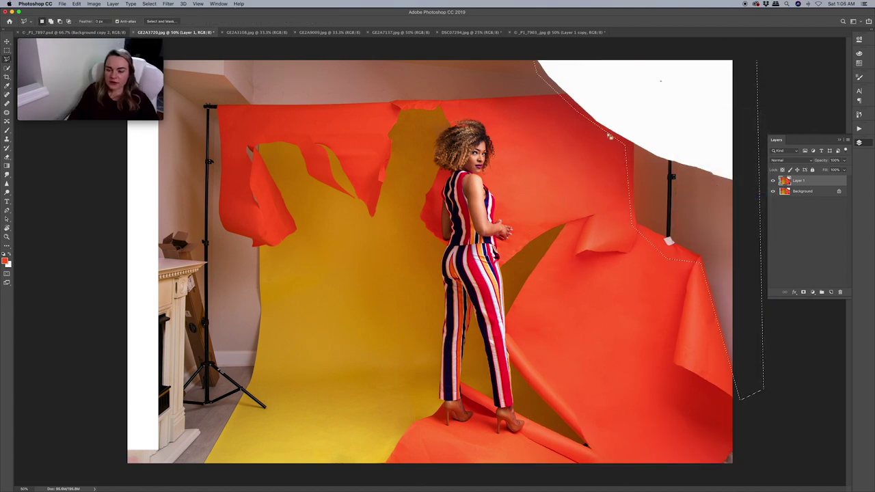
pyautogui.click(483, 212)
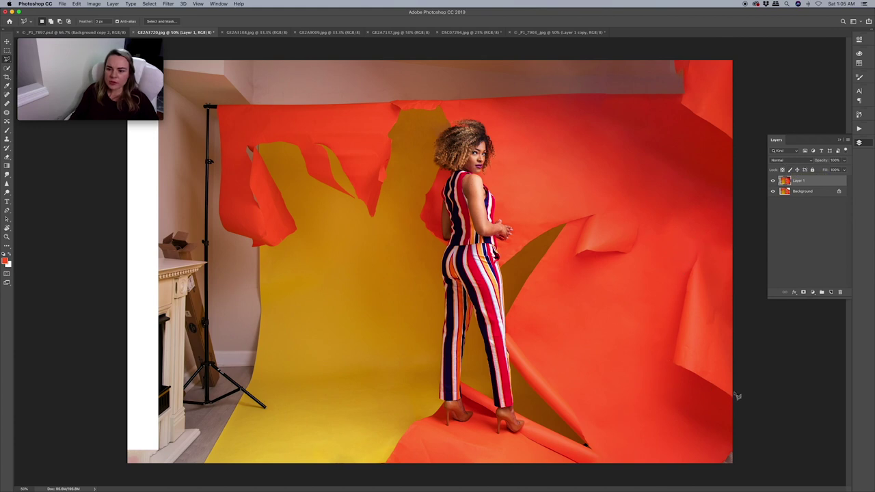
# - Patch away the folds and curled paper edges on the orange backdrop in front of the woman
pyautogui.press('j')
pyautogui.moveTo(602, 270); pyautogui.dragTo(585, 244)
pyautogui.moveTo(730, 424)
pyautogui.mouseDown()
pyautogui.moveTo(752, 351)
pyautogui.moveTo(657, 142)
pyautogui.mouseUp()
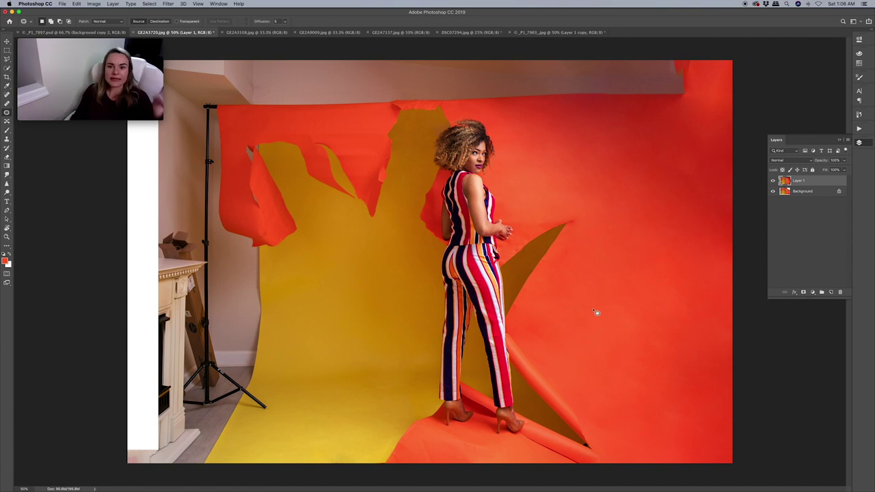
# - Stretch the side behind the woman outward over the blank left strip, and select the photo's top strip for transforming
pyautogui.press('super+minus')
pyautogui.press('m')
pyautogui.moveTo(223, 124); pyautogui.dragTo(424, 434)
pyautogui.press('super+t')
pyautogui.moveTo(229, 262); pyautogui.dragTo(184, 267)
pyautogui.press('Return')
pyautogui.moveTo(225, 127); pyautogui.dragTo(633, 165)
pyautogui.press('super+t')
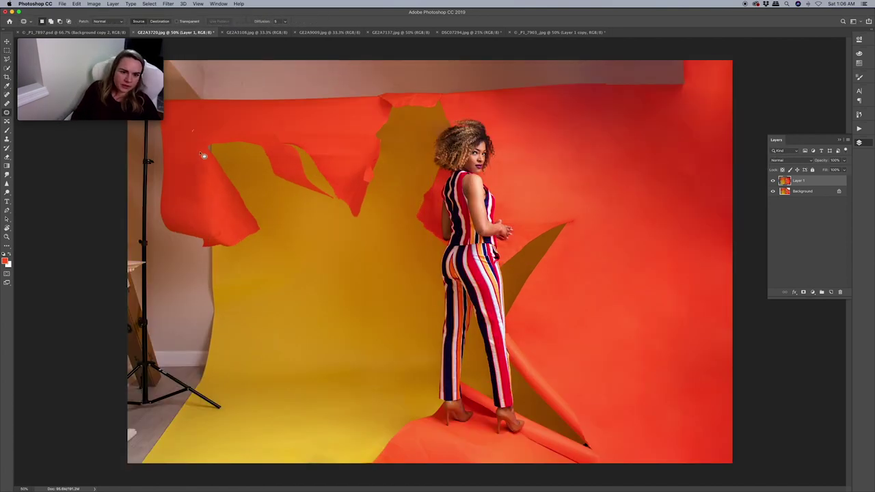
# - Patch the uneven area on the orange paper above the torn openings and clear the selection
pyautogui.moveTo(304, 121)
pyautogui.mouseDown()
pyautogui.moveTo(338, 139)
pyautogui.moveTo(326, 135)
pyautogui.mouseUp()
pyautogui.press('super+d')
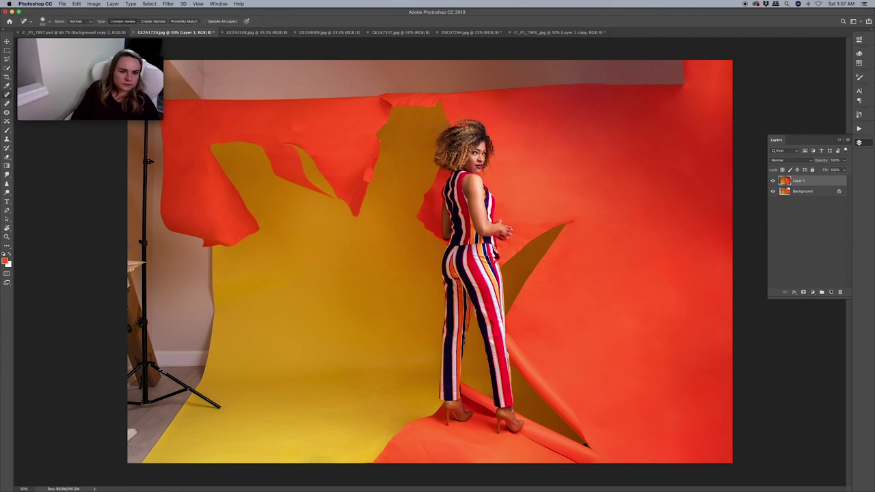
pyautogui.press('super+d')
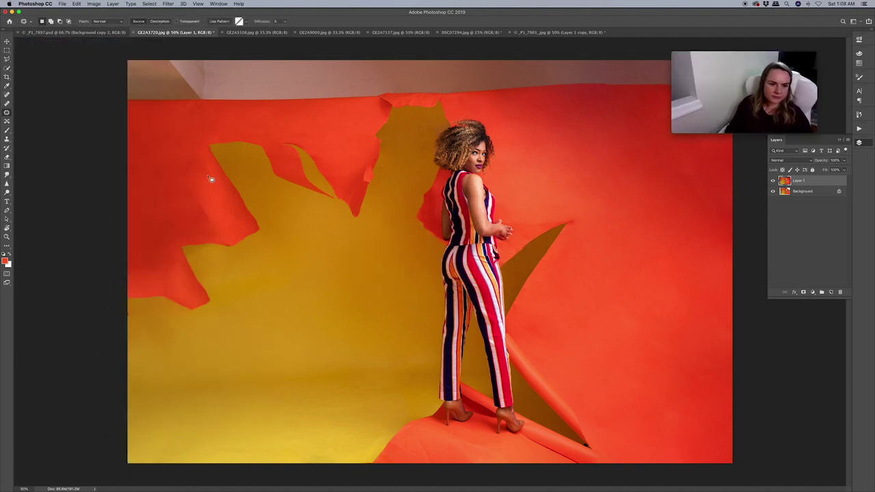
# - Fill the selected torn edge at the lower left of the orange paper and clone orange over the wall along the top
pyautogui.rightClick(209, 249)
pyautogui.click(224, 332)
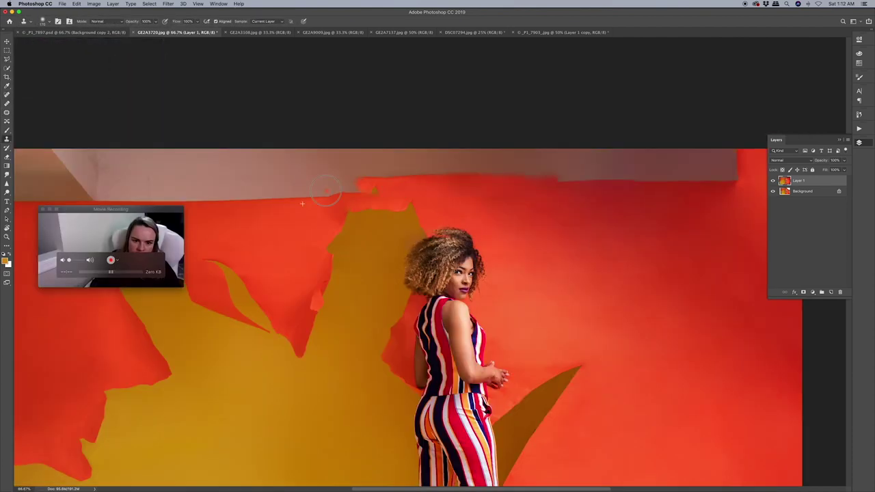
pyautogui.moveTo(369, 184)
pyautogui.mouseDown()
pyautogui.moveTo(301, 188)
pyautogui.moveTo(401, 182)
pyautogui.mouseUp()
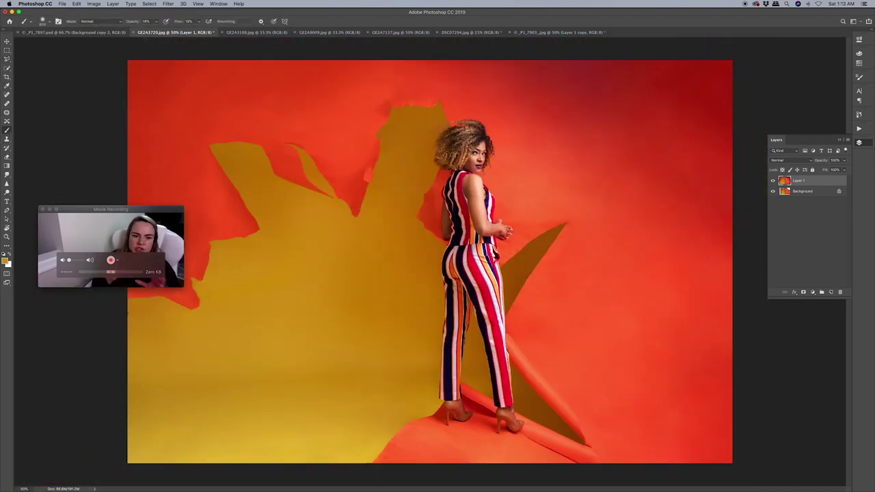
pyautogui.press('super+minus')
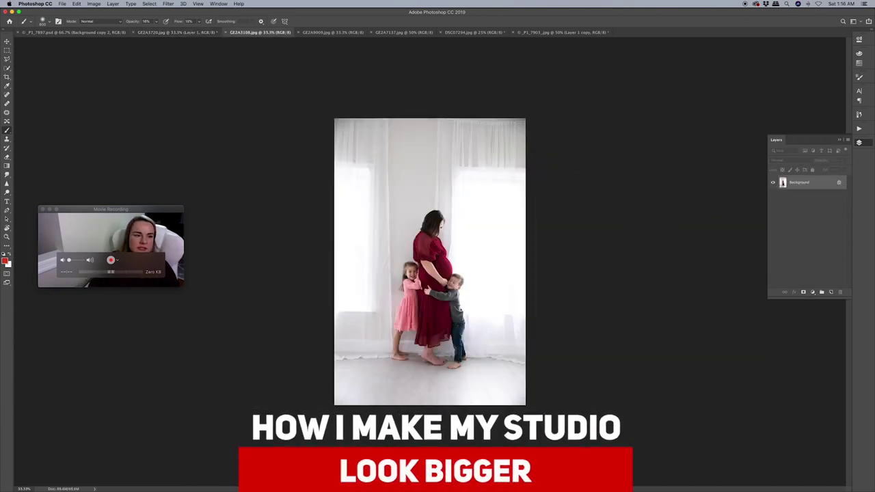
# - Select the wall and curtains above the family across the full photo width and stretch that area upward
pyautogui.click(7, 50)
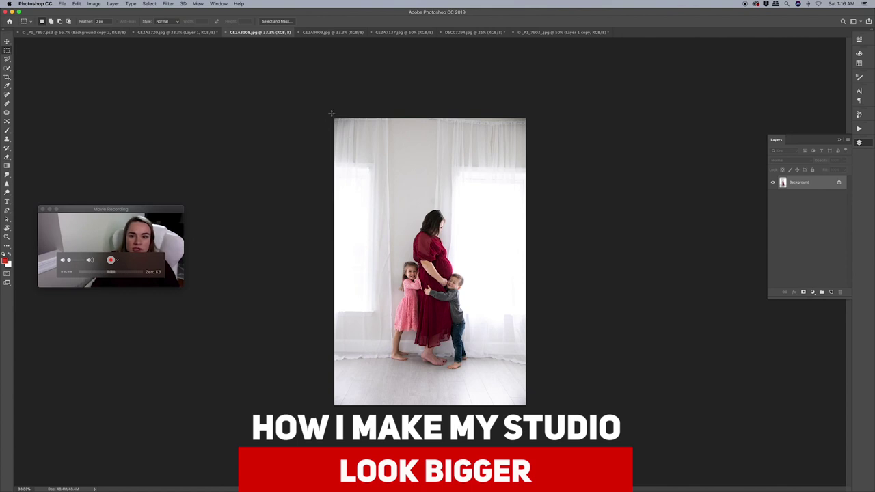
pyautogui.moveTo(311, 101); pyautogui.dragTo(666, 209)
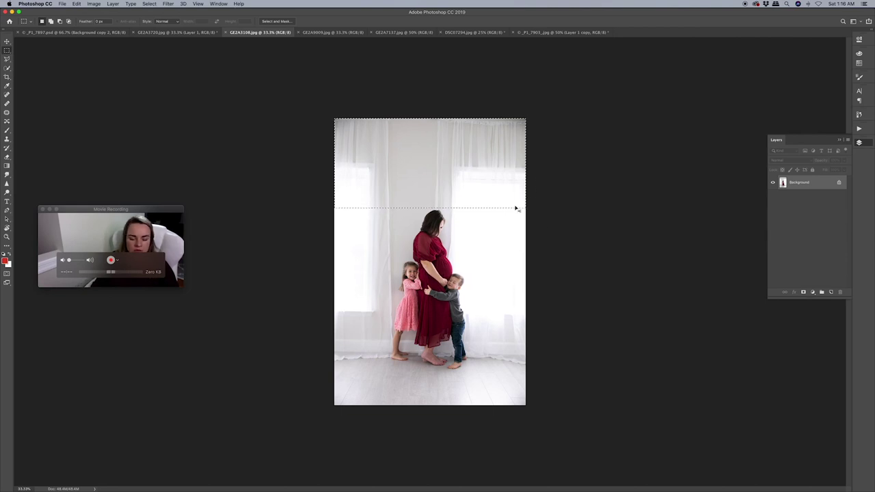
pyautogui.press('super+t')
pyautogui.moveTo(430, 119); pyautogui.dragTo(369, 131)
pyautogui.press('super+minus')
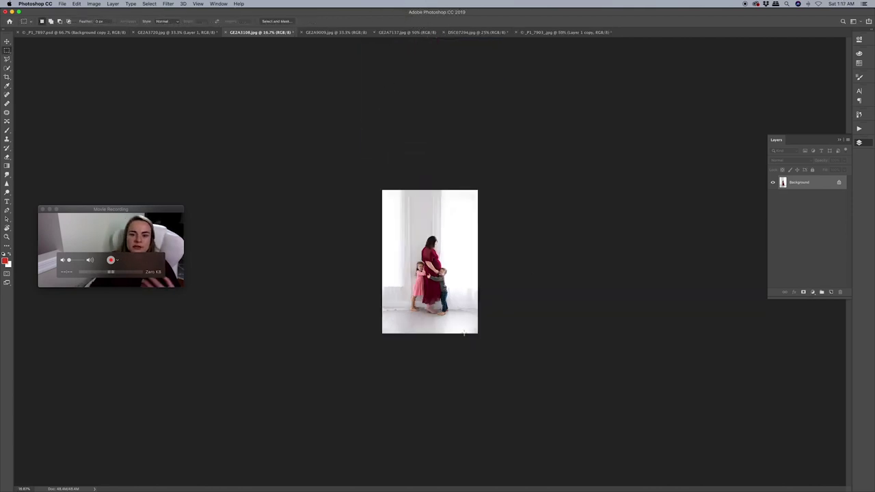
pyautogui.press('super+plus')
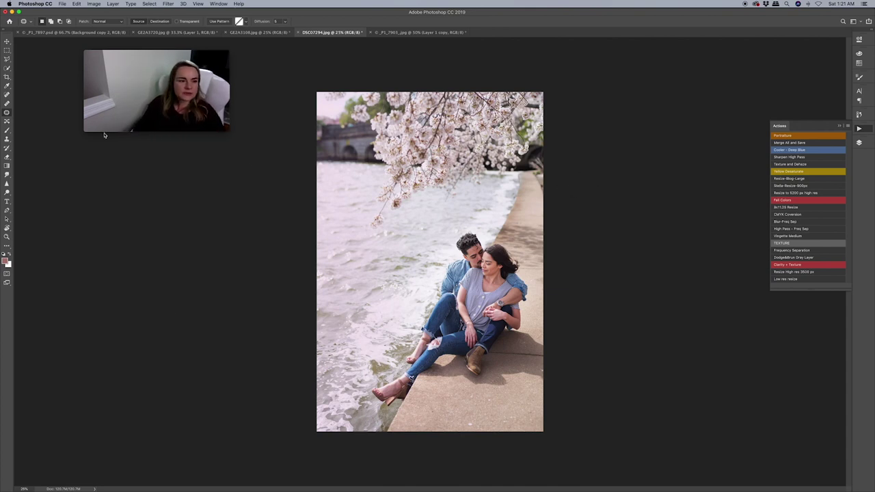
# - Set a 1:1 (Square) crop on the couple's waterfront photo and widen the crop frame beyond both sides of the photo
pyautogui.click(7, 76)
pyautogui.click(58, 21)
pyautogui.click(52, 45)
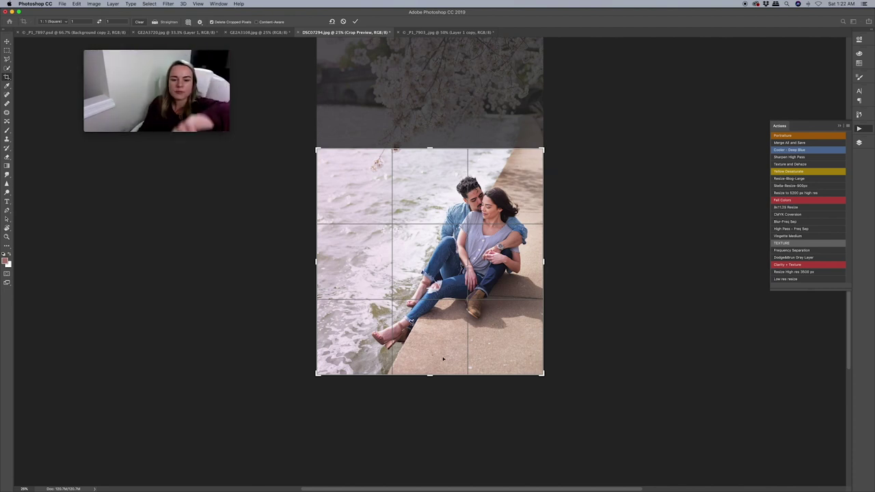
pyautogui.moveTo(495, 230); pyautogui.dragTo(515, 290)
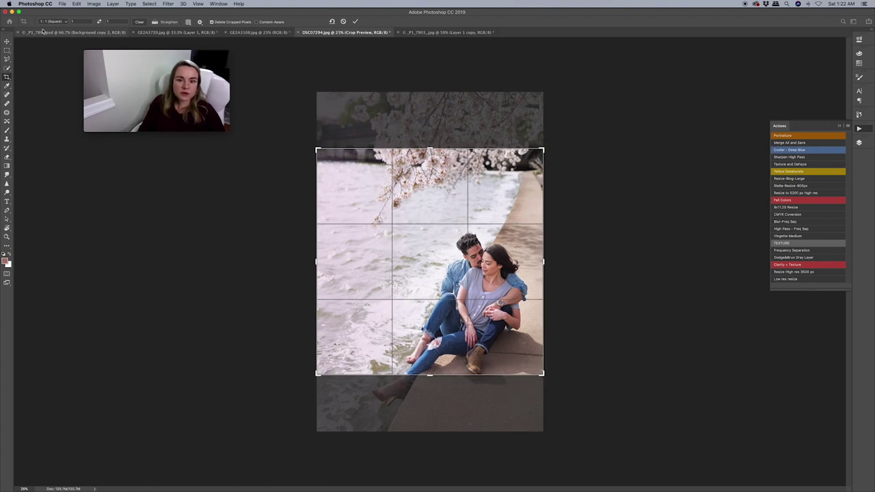
pyautogui.moveTo(316, 374); pyautogui.dragTo(296, 396)
pyautogui.moveTo(564, 132); pyautogui.dragTo(571, 120)
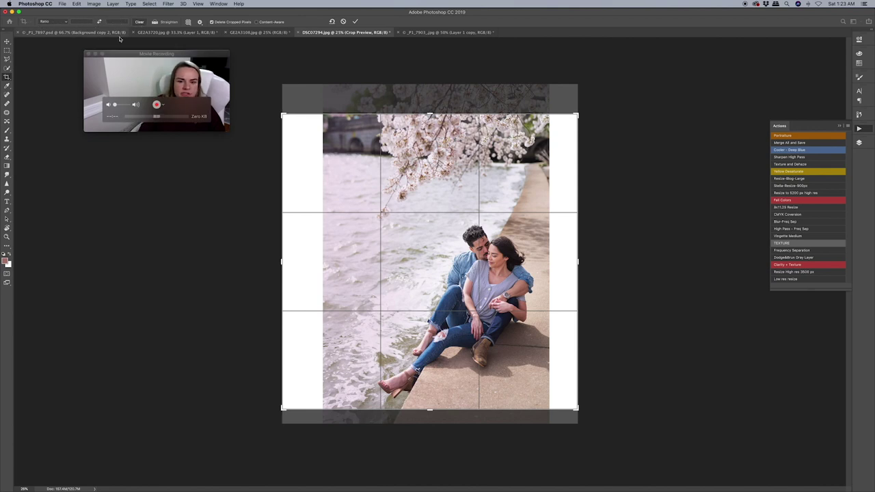
# - Extend the crop frame to the photo's full height and apply it, keeping the blank strips on both sides
pyautogui.moveTo(429, 113); pyautogui.dragTo(435, 89)
pyautogui.moveTo(436, 426); pyautogui.dragTo(438, 432)
pyautogui.press('Return')
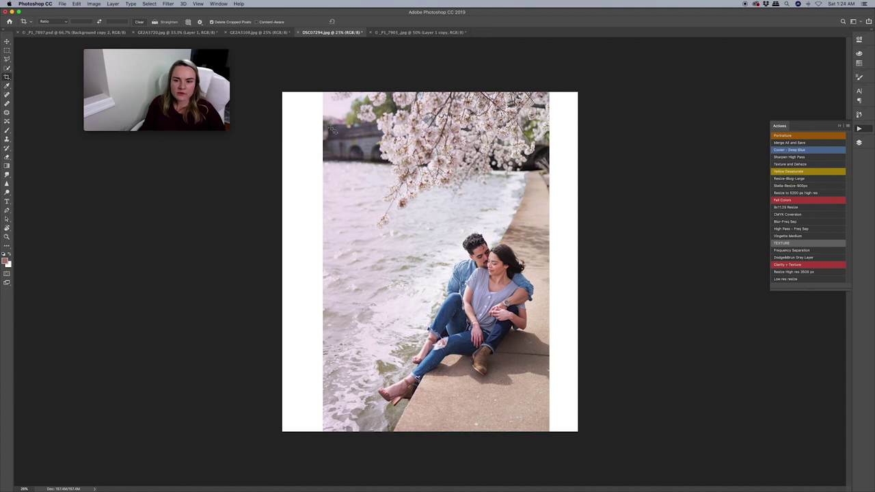
# - Select the water and bridge area on the left side with its blank strip and stretch it outward
pyautogui.press('m')
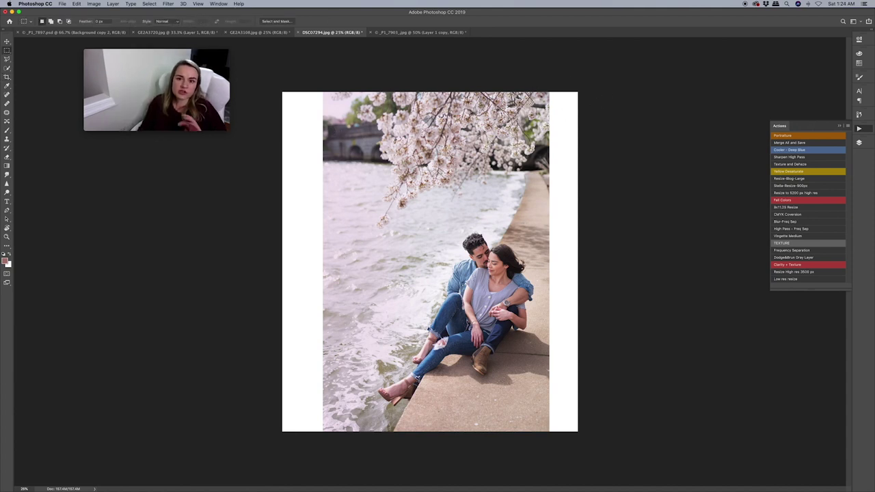
pyautogui.moveTo(278, 82); pyautogui.dragTo(375, 451)
pyautogui.press('super+t')
pyautogui.moveTo(283, 274); pyautogui.dragTo(261, 280)
pyautogui.press('Return')
# - Fill the remaining blank strip along the left edge with Content-Aware and clear the selection
pyautogui.press('m')
pyautogui.moveTo(269, 92); pyautogui.dragTo(314, 451)
pyautogui.rightClick(285, 393)
pyautogui.click(305, 451)
pyautogui.click(482, 211)
pyautogui.press('super+d')
# - Heal the uneven spots on the stone bridge near the upper left with the Spot Healing Brush
pyautogui.press('j')
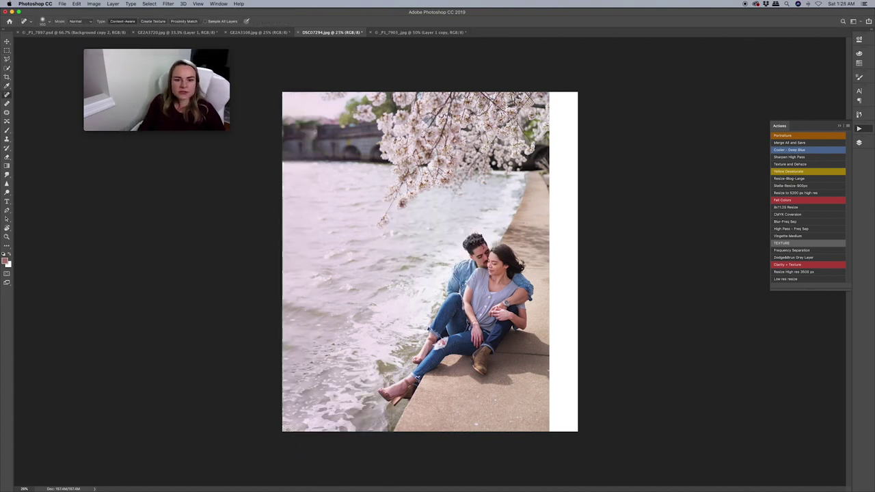
pyautogui.moveTo(297, 132)
pyautogui.mouseDown()
pyautogui.moveTo(319, 131)
pyautogui.moveTo(311, 140)
pyautogui.mouseUp()
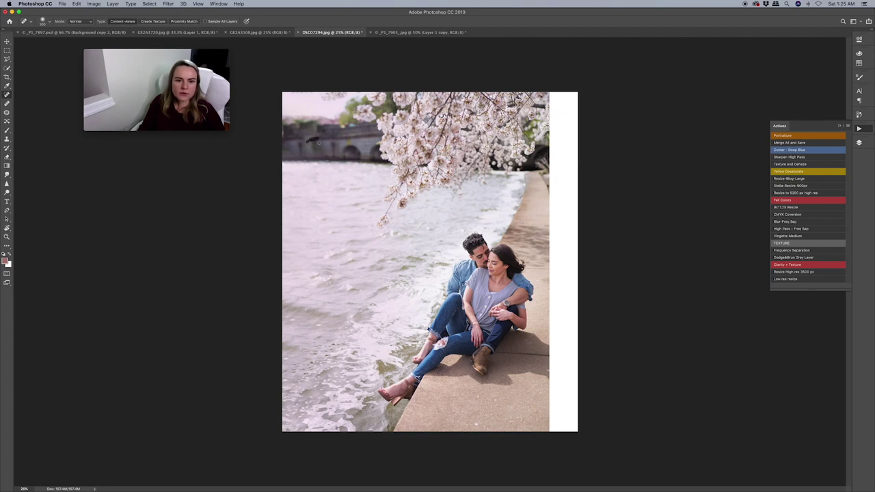
pyautogui.moveTo(323, 134); pyautogui.dragTo(325, 135)
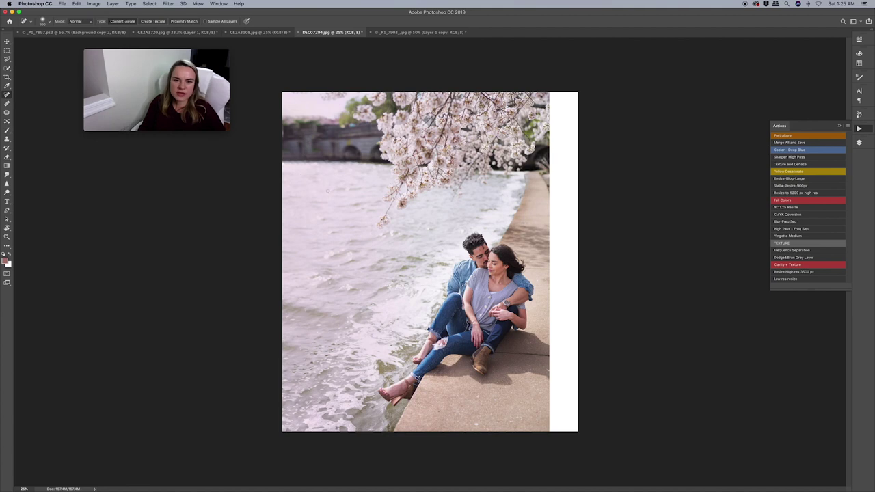
# - Select the photo's right edge together with the blank strip beside it and stretch it outward
pyautogui.press('m')
pyautogui.moveTo(537, 89); pyautogui.dragTo(665, 435)
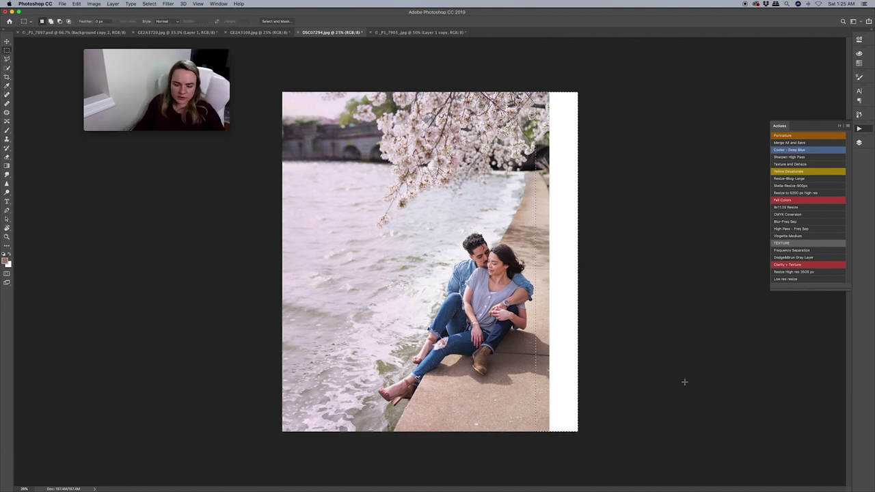
pyautogui.press('super+t')
pyautogui.moveTo(578, 262); pyautogui.dragTo(604, 261)
pyautogui.press('Return')
# - Select the remaining blank strip along the right edge and fill it with Content-Aware
pyautogui.moveTo(555, 86); pyautogui.dragTo(585, 436)
pyautogui.rightClick(558, 334)
pyautogui.click(575, 428)
pyautogui.press('Return')
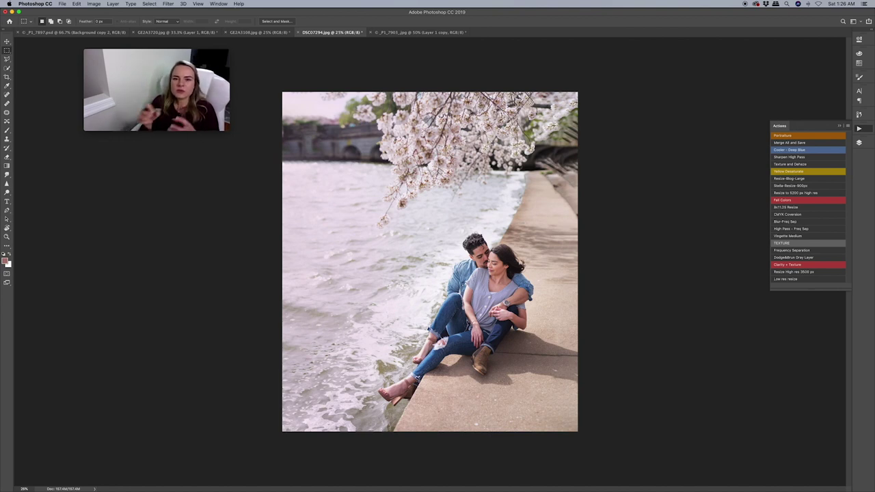
# - Lasso the blossom area in the upper right corner, fill it with Content-Aware at 100% opacity, and clear the selection
pyautogui.press('s')
pyautogui.press('j')
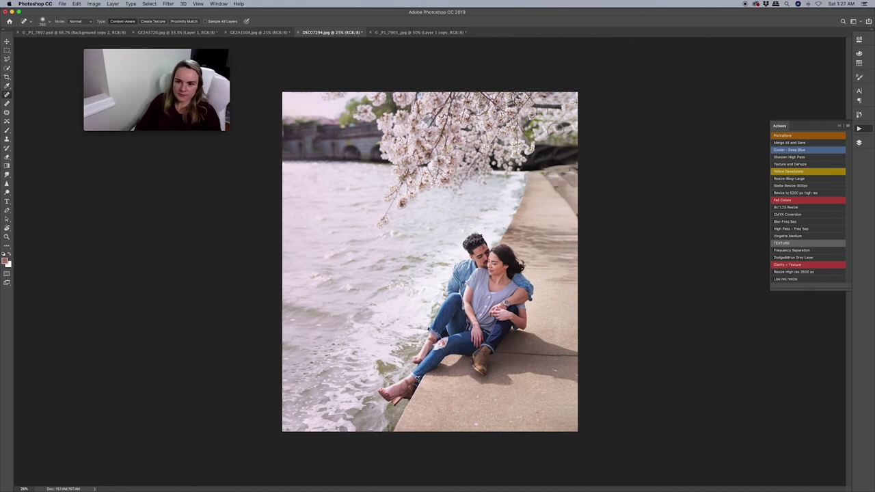
pyautogui.press('l')
pyautogui.moveTo(573, 135)
pyautogui.mouseDown()
pyautogui.moveTo(549, 87)
pyautogui.moveTo(564, 126)
pyautogui.mouseUp()
pyautogui.rightClick(565, 127)
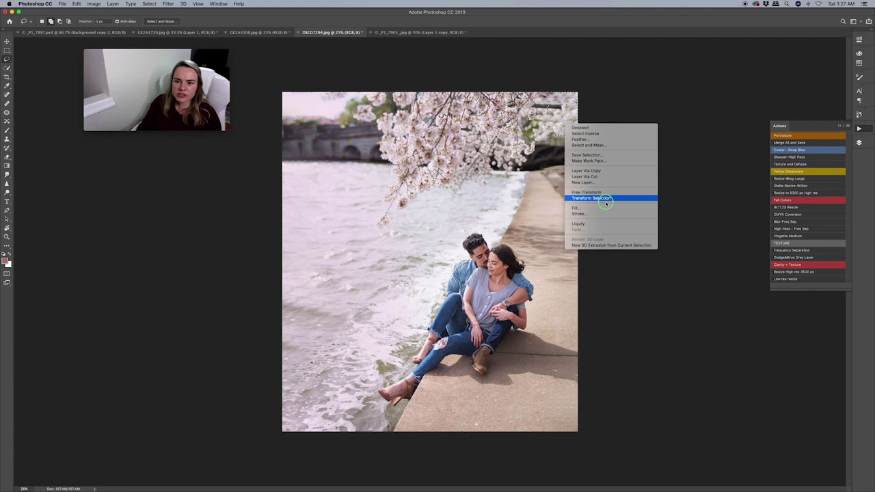
pyautogui.click(595, 205)
pyautogui.click(482, 213)
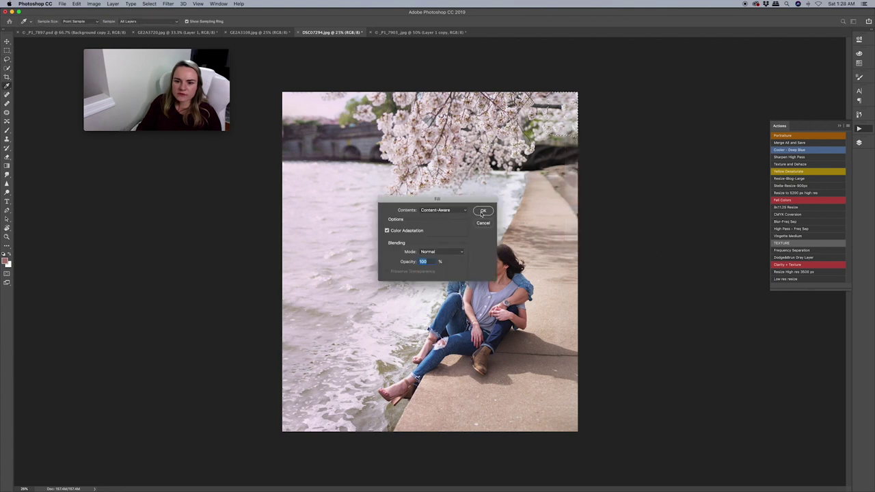
pyautogui.hotkey('ctrl', 'd')
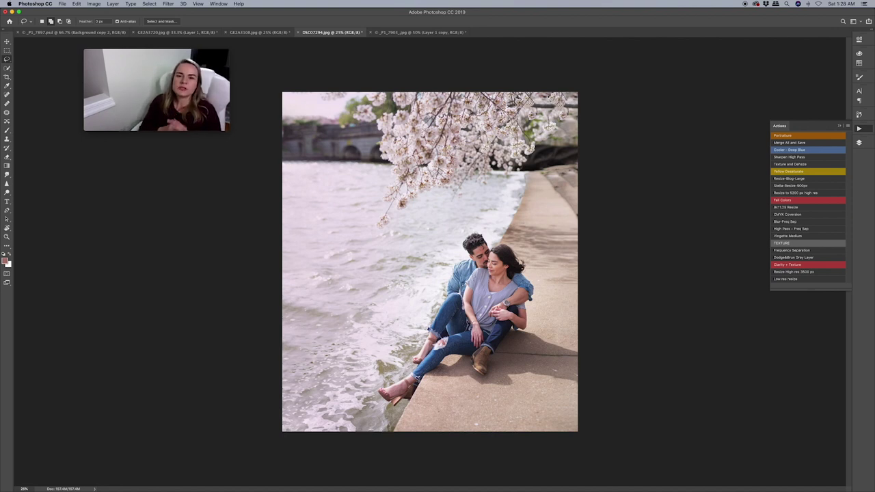
# - Crop the extended couple photo to a 1:1 square
pyautogui.press('c')
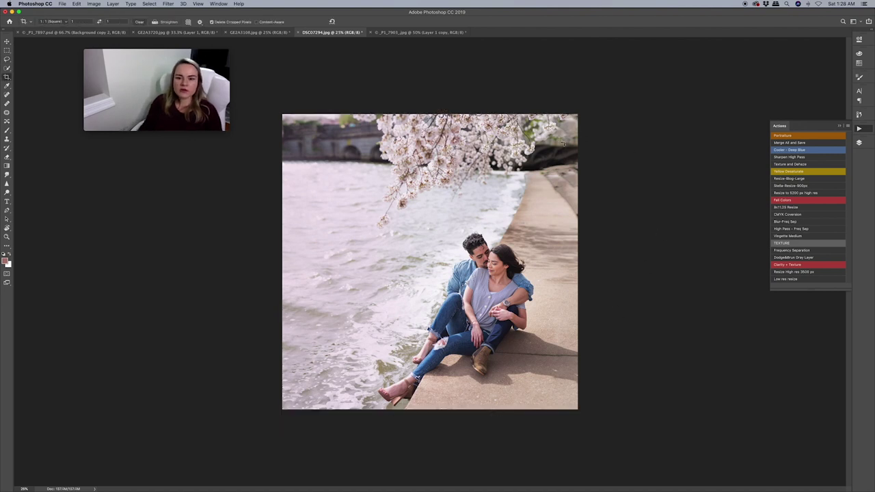